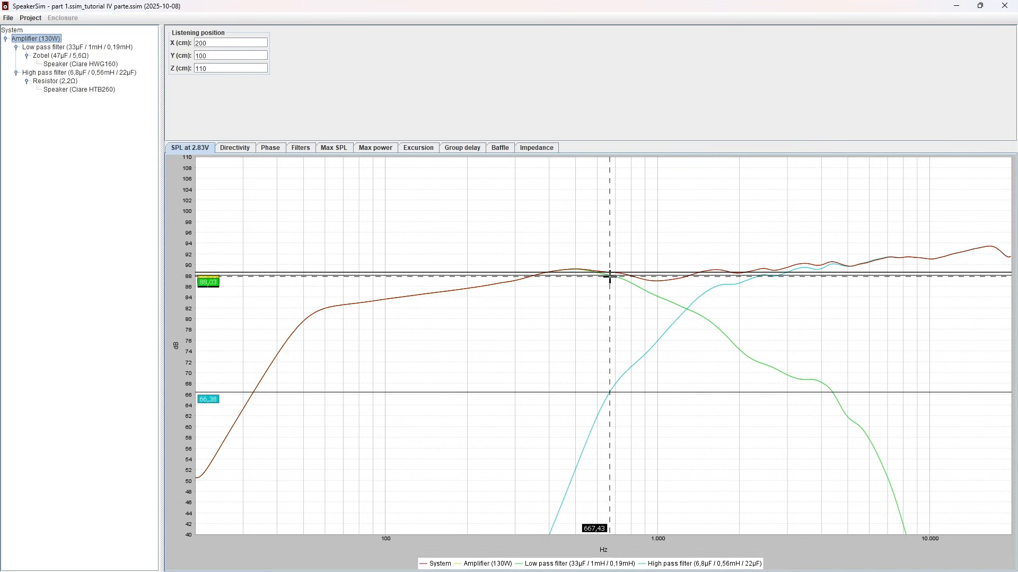
# - Set the Ciare HTB260 speaker's driver X position to 101 cm and its baffle position from left to 13,75 cm
pyautogui.click(81, 89)
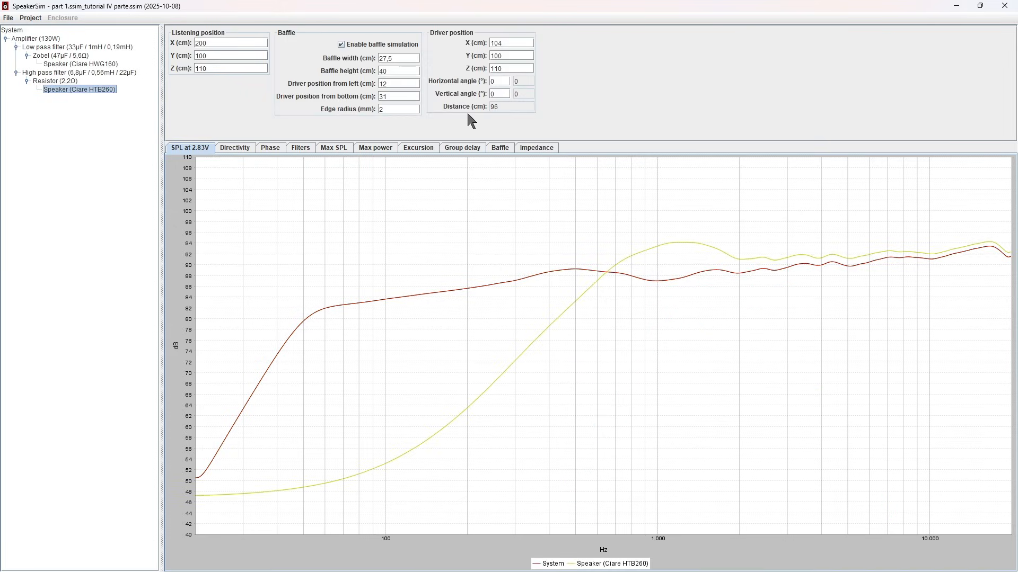
pyautogui.doubleClick(514, 44)
pyautogui.write('101')
pyautogui.doubleClick(513, 55)
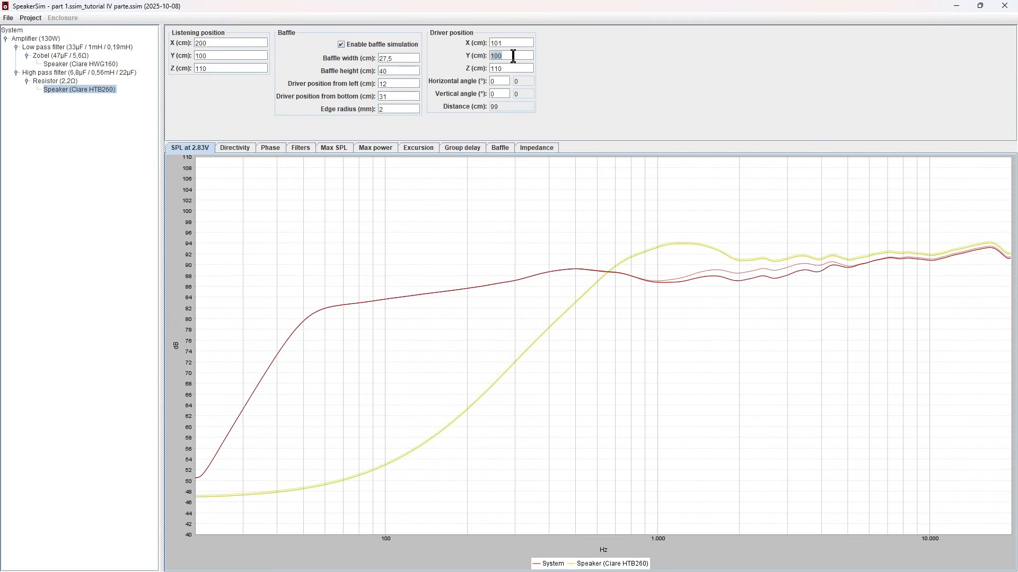
pyautogui.doubleClick(514, 68)
pyautogui.doubleClick(396, 84)
pyautogui.write('13,75')
pyautogui.click(397, 108)
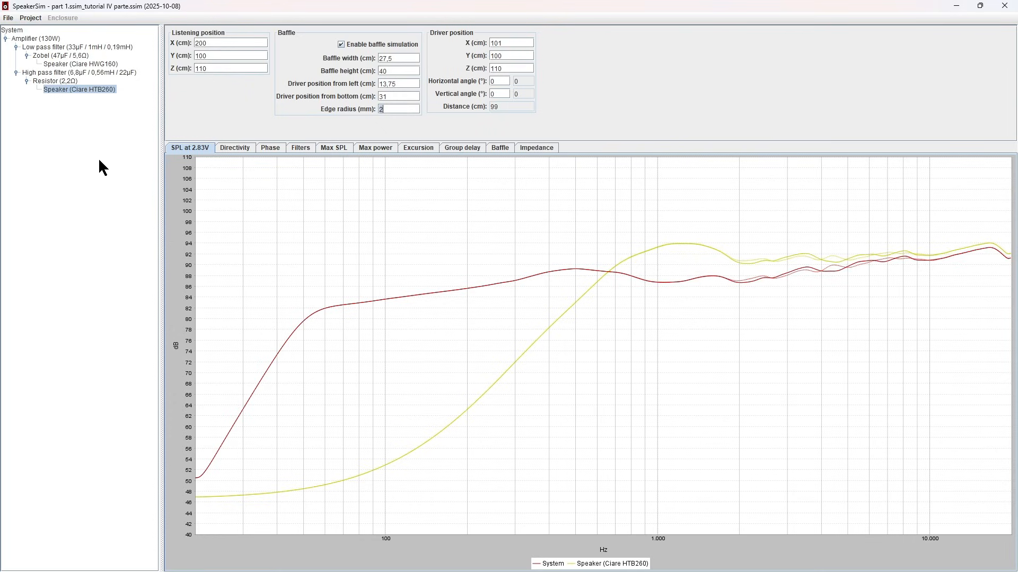
# - Review the Ciare HWG160 speaker's positions and phase, compare both filter branches' phase at the amplifier, and return to the SPL graph
pyautogui.click(100, 64)
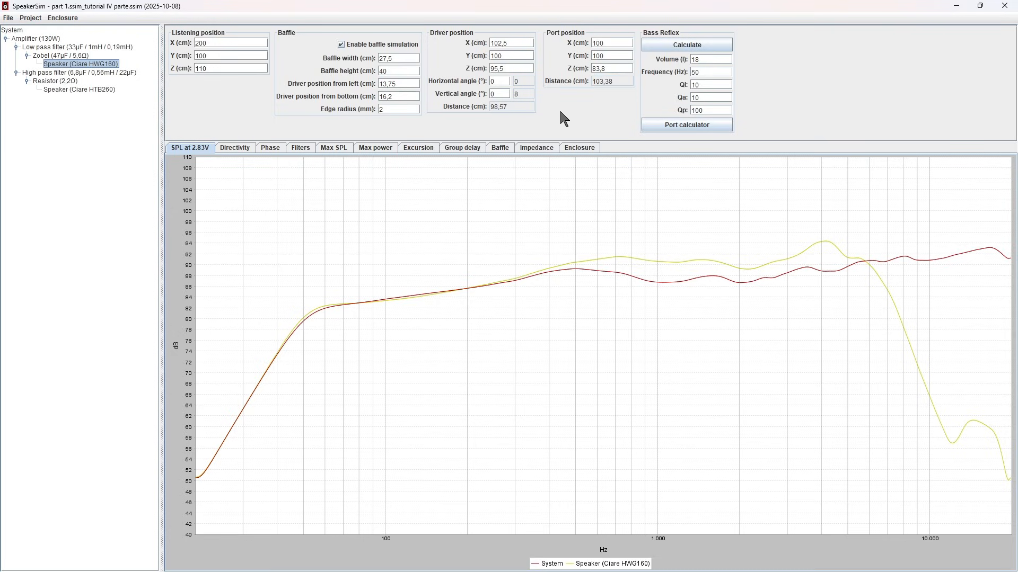
pyautogui.click(273, 149)
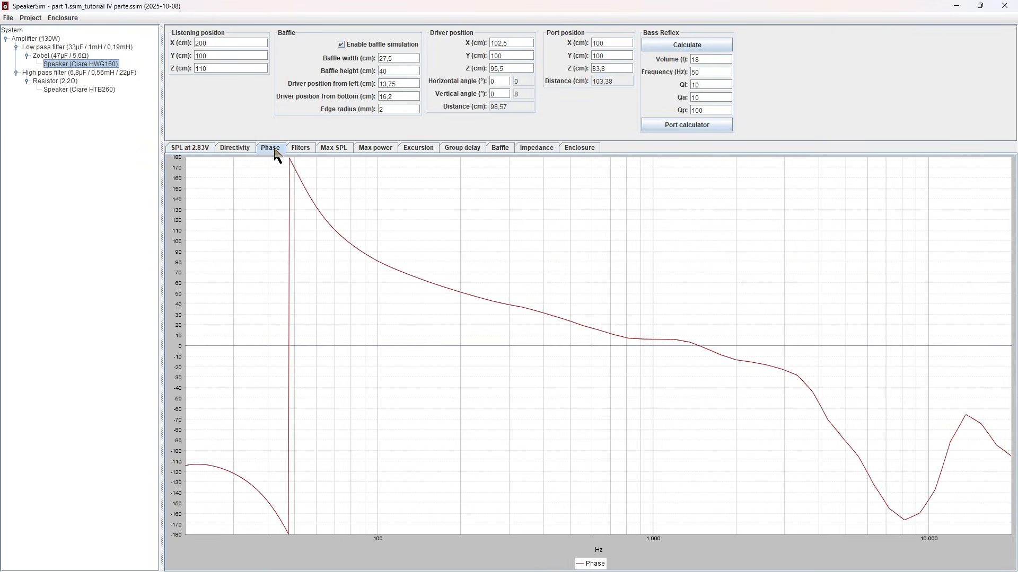
pyautogui.click(43, 39)
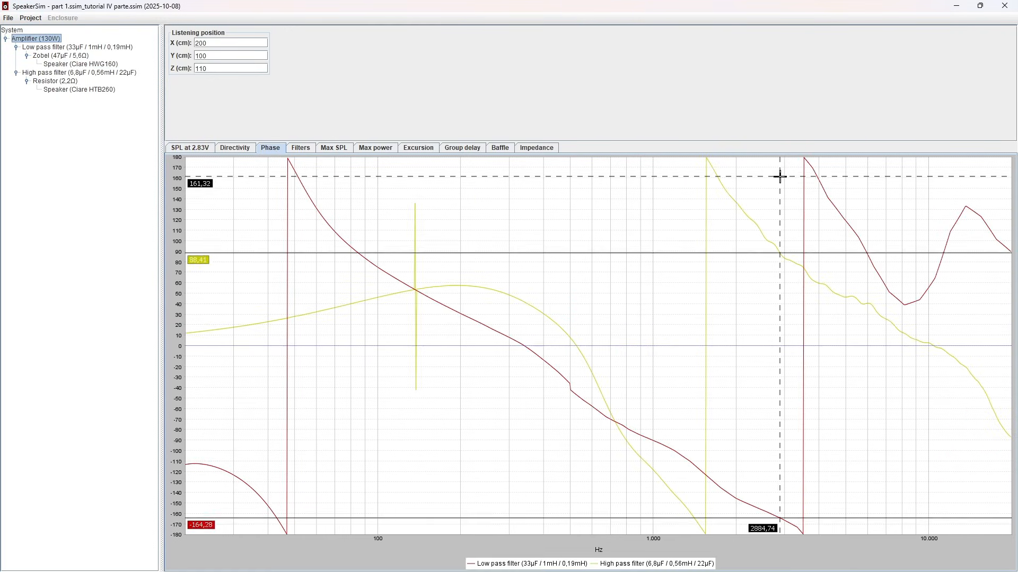
pyautogui.click(201, 150)
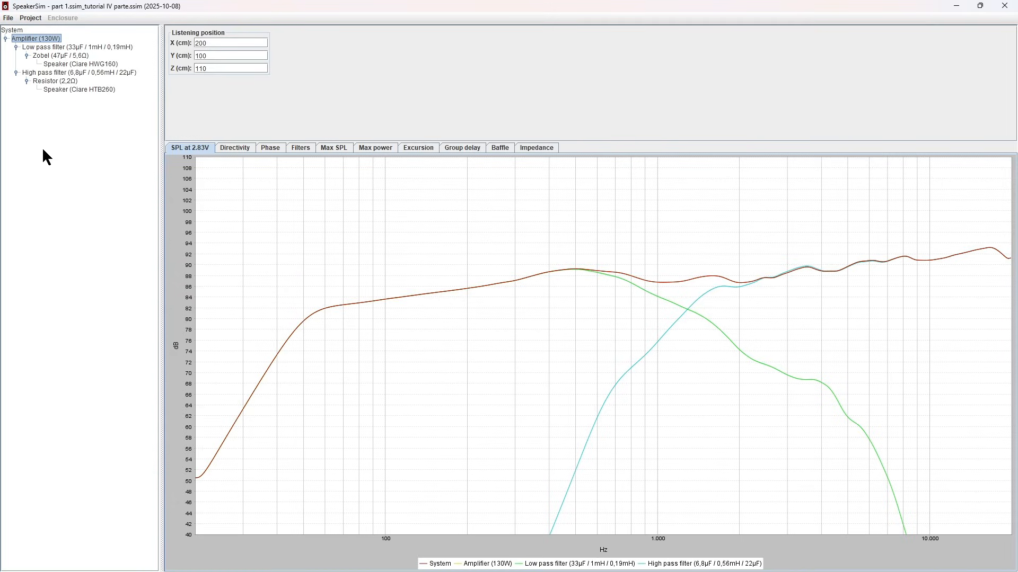
# - Add a parallel notch filter above the woofer's Zobel network, calculated for a 250 Hz start and 900 Hz end frequency
pyautogui.click(80, 57)
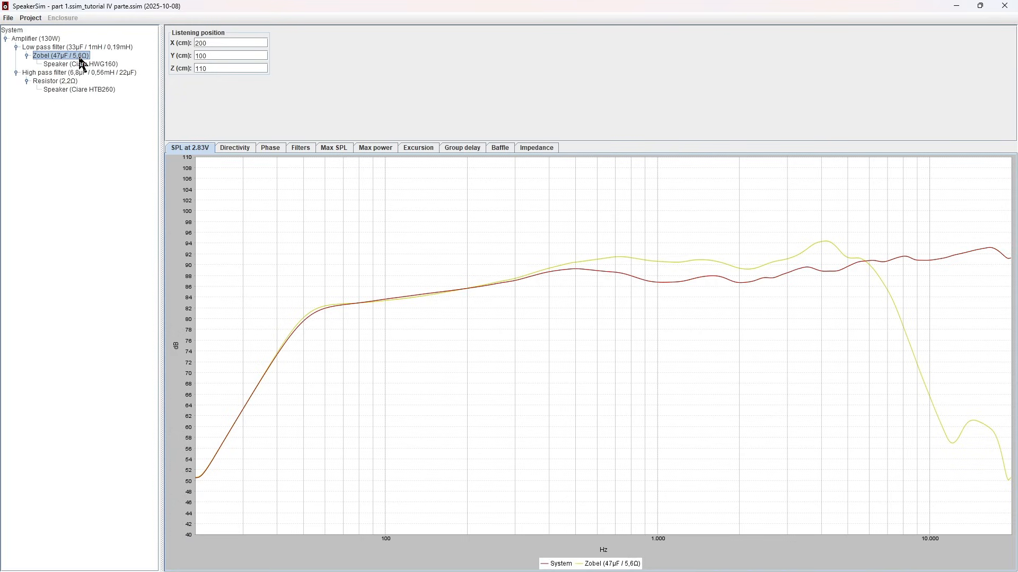
pyautogui.rightClick(79, 58)
pyautogui.moveTo(109, 90)
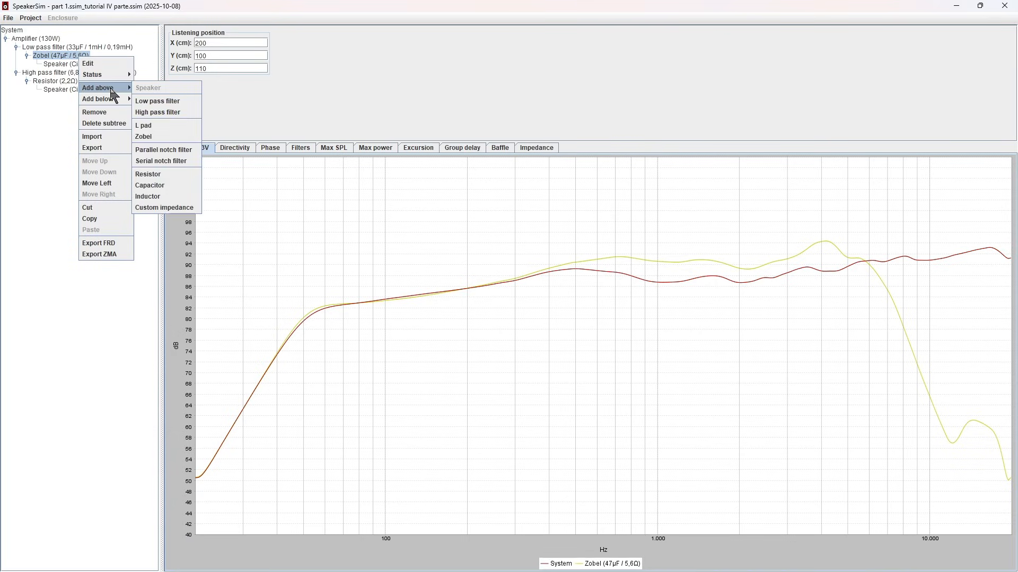
pyautogui.click(160, 153)
pyautogui.moveTo(509, 189); pyautogui.dragTo(110, 171)
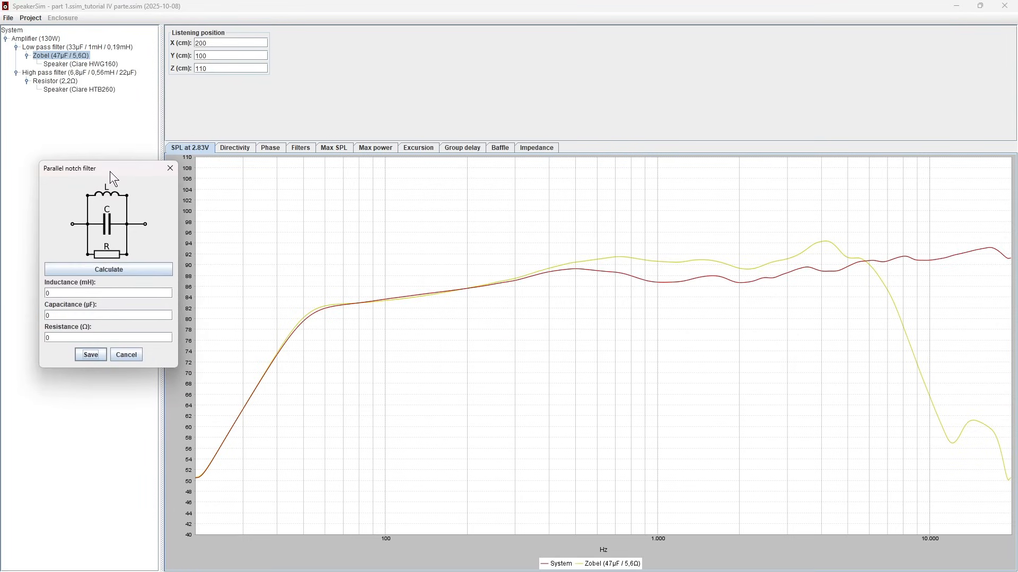
pyautogui.click(106, 270)
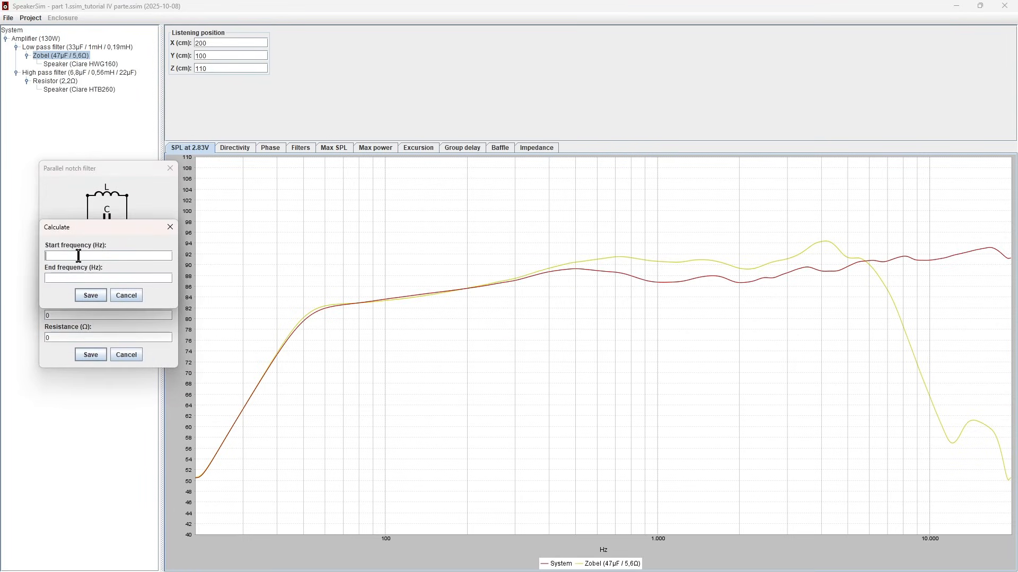
pyautogui.click(78, 256)
pyautogui.write('250')
pyautogui.write('900')
pyautogui.click(88, 297)
pyautogui.click(97, 358)
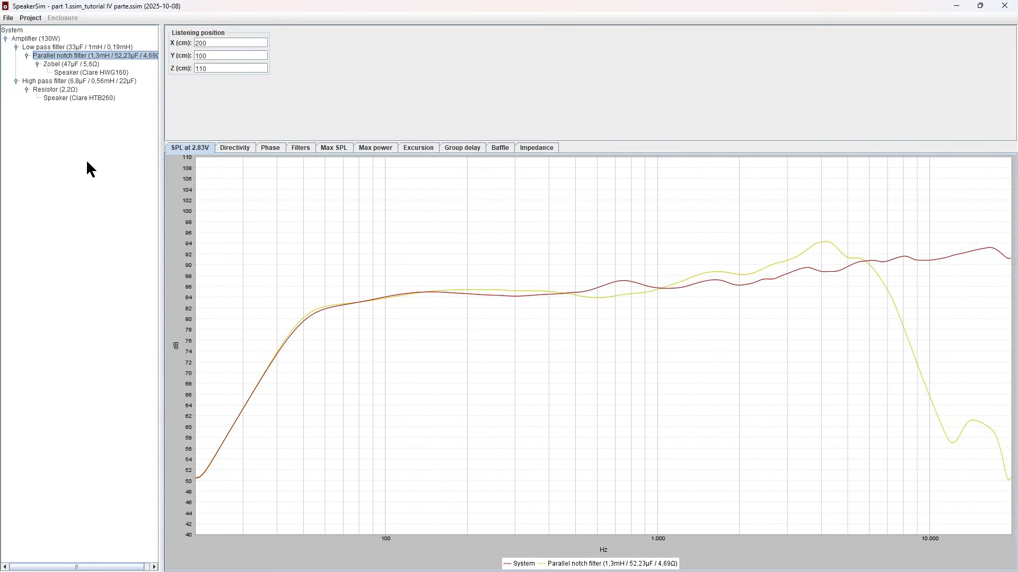
# - Set the parallel notch filter to 1,2 mH, 56 µF and 4,7 Ω, and check the SPL curves at the amplifier
pyautogui.doubleClick(89, 56)
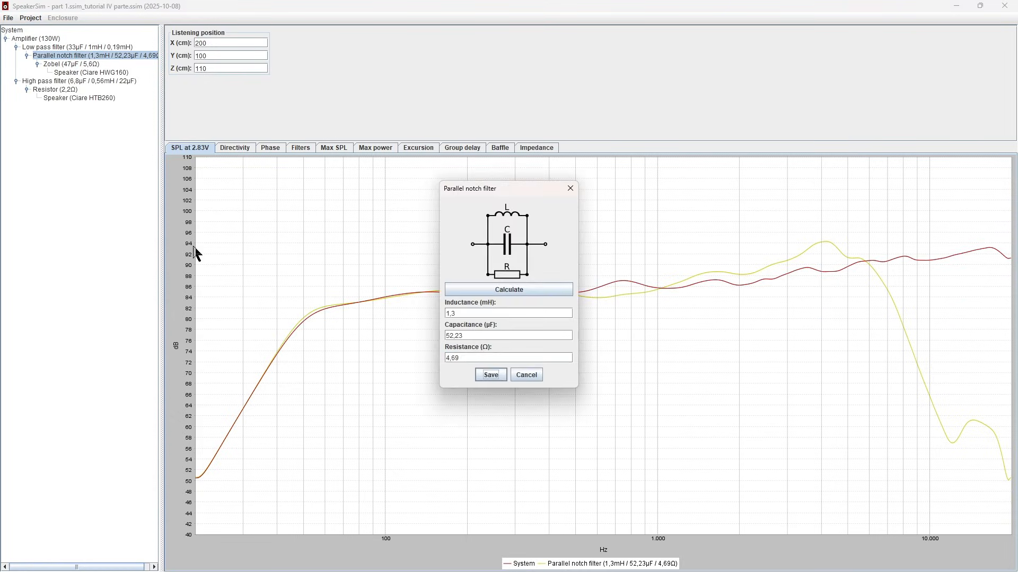
pyautogui.moveTo(491, 193); pyautogui.dragTo(197, 186)
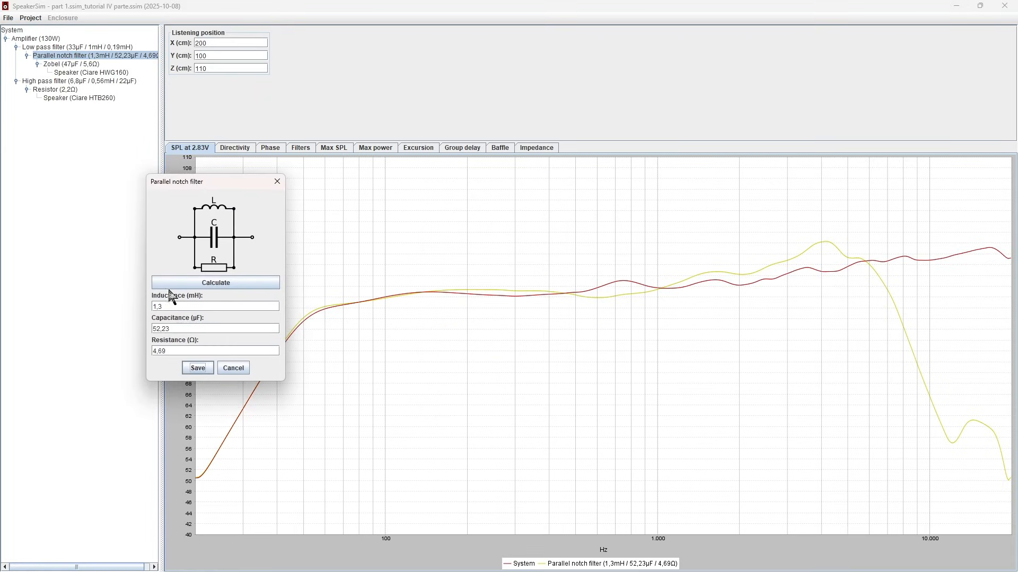
pyautogui.doubleClick(179, 306)
pyautogui.click(179, 306)
pyautogui.write('2')
pyautogui.doubleClick(180, 329)
pyautogui.write('56')
pyautogui.doubleClick(182, 350)
pyautogui.click(181, 351)
pyautogui.press('Delete')
pyautogui.press('Delete')
pyautogui.write('7')
pyautogui.click(203, 371)
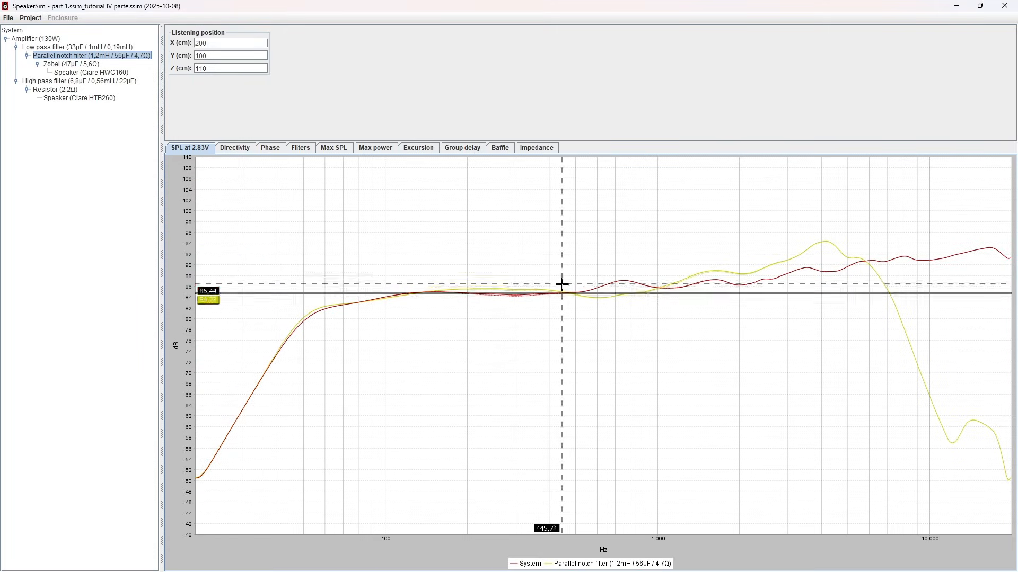
pyautogui.click(39, 40)
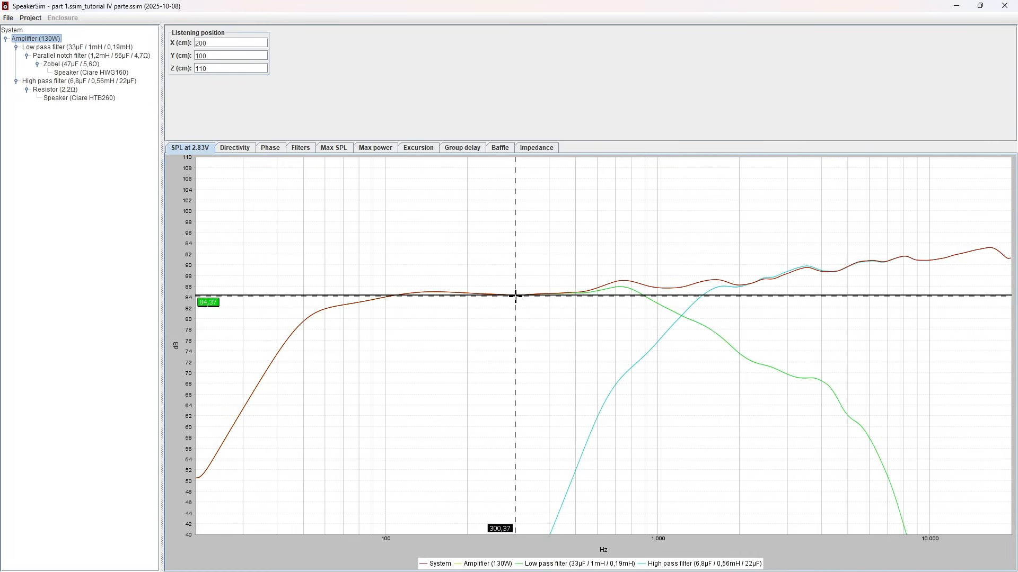
# - Set the low pass filter's C1 to 22 µF
pyautogui.doubleClick(92, 48)
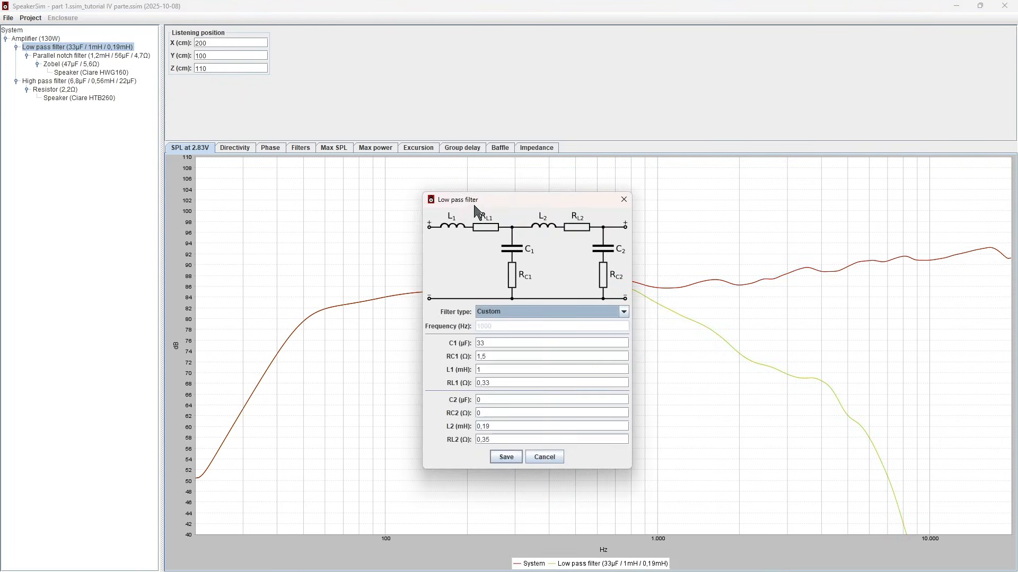
pyautogui.moveTo(470, 199); pyautogui.dragTo(220, 179)
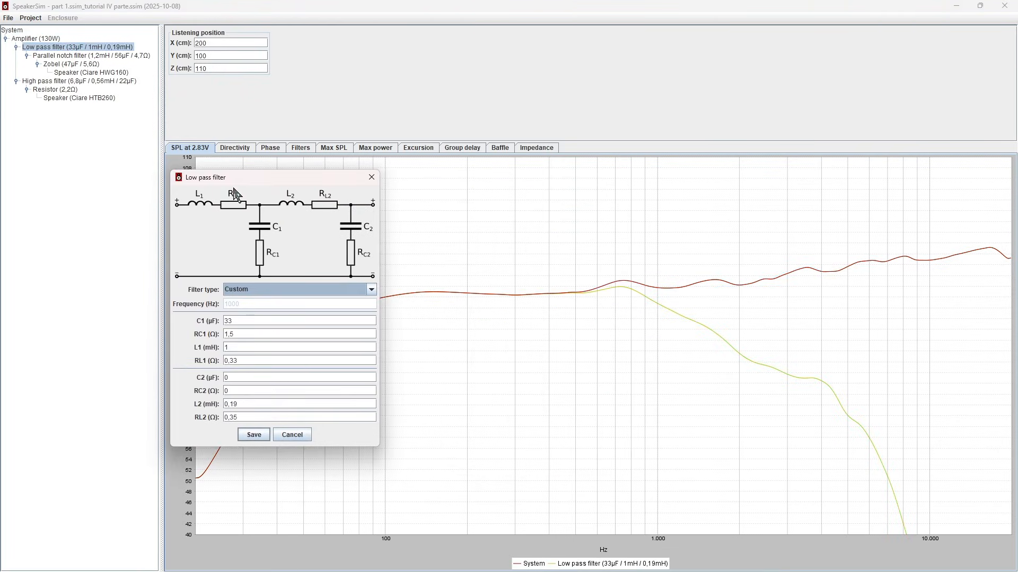
pyautogui.doubleClick(261, 320)
pyautogui.write('22')
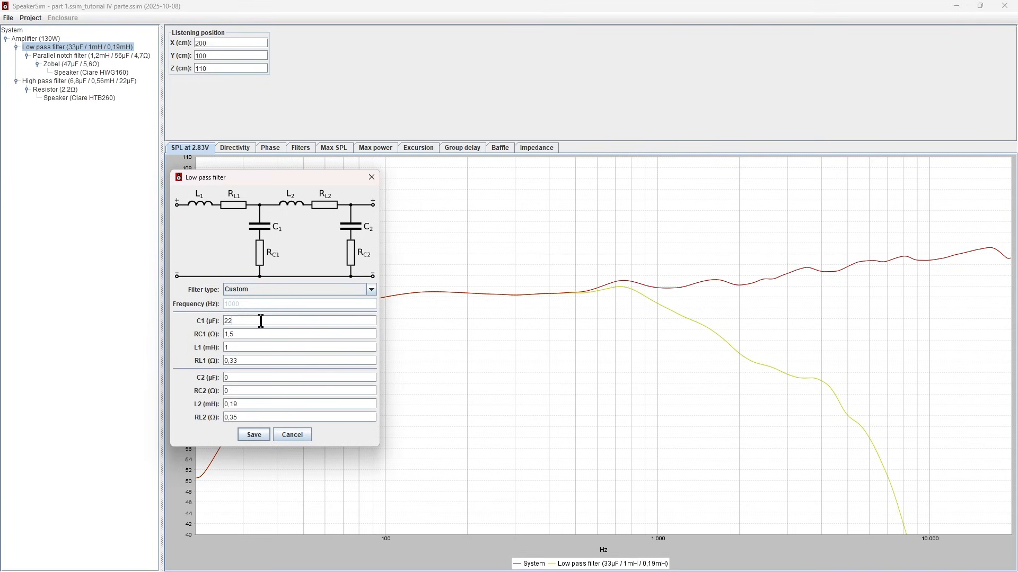
pyautogui.click(261, 433)
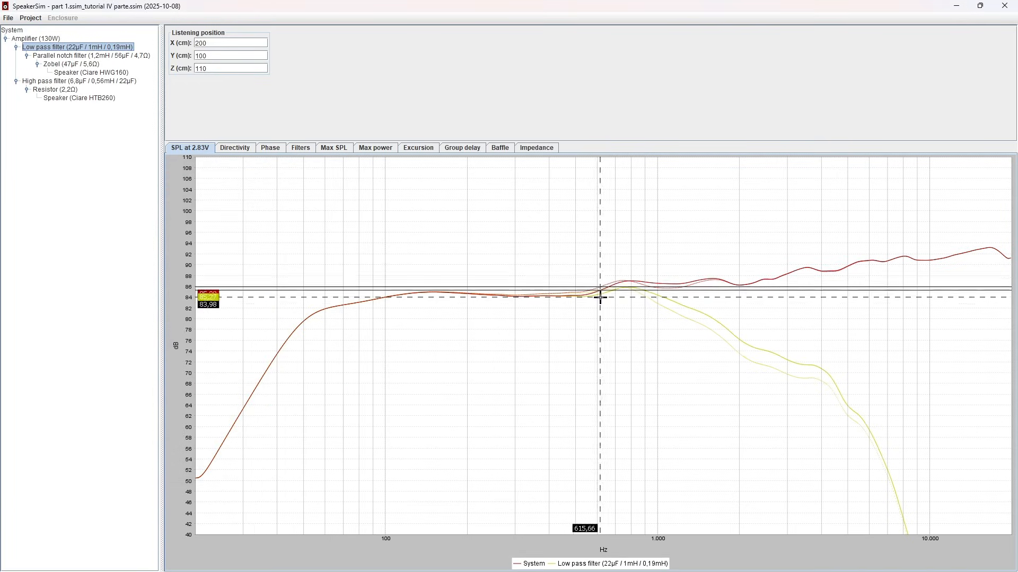
# - Set the parallel notch filter's inductance to 1 mH
pyautogui.doubleClick(89, 56)
pyautogui.moveTo(450, 183); pyautogui.dragTo(304, 170)
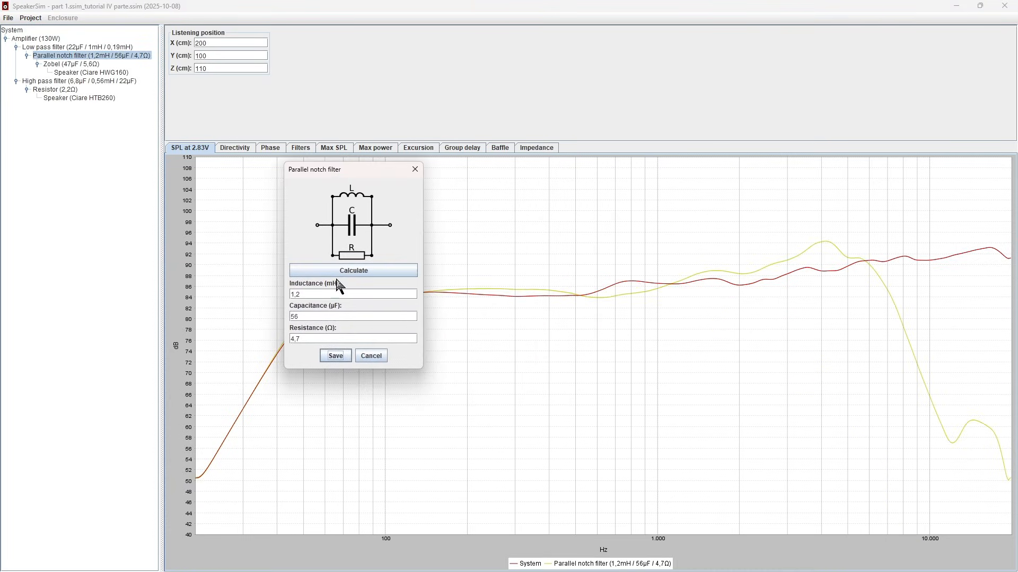
pyautogui.doubleClick(321, 294)
pyautogui.click(320, 294)
pyautogui.click(337, 356)
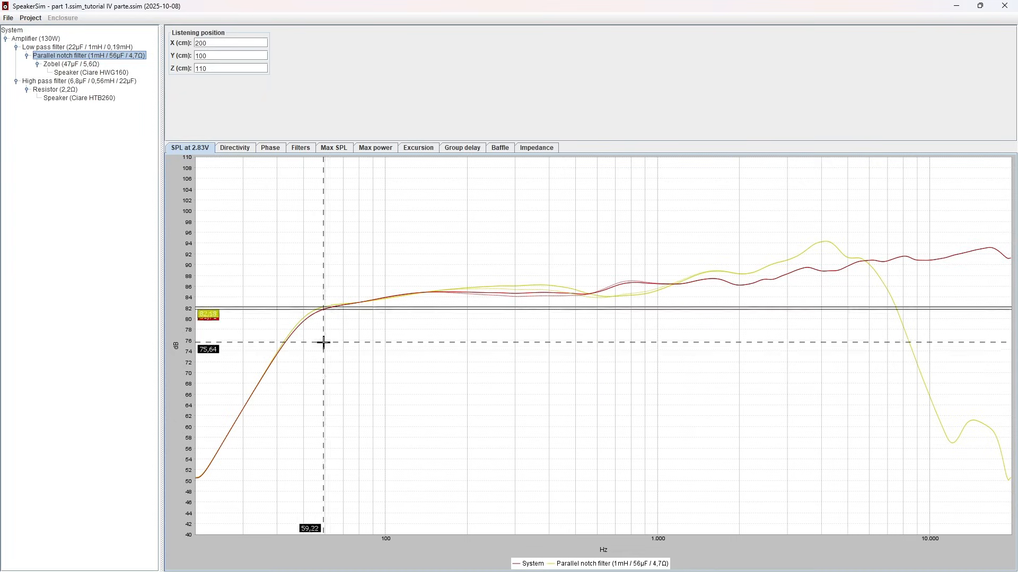
pyautogui.click(48, 39)
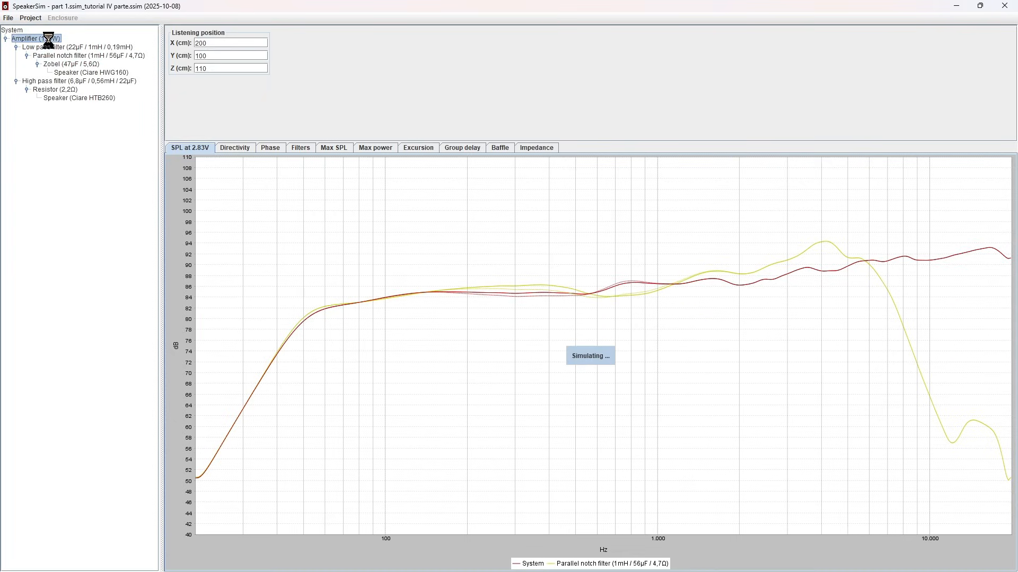
# - Set the parallel notch filter's inductance to 0,82 mH and show the SPL curves at the amplifier
pyautogui.doubleClick(80, 56)
pyautogui.doubleClick(468, 312)
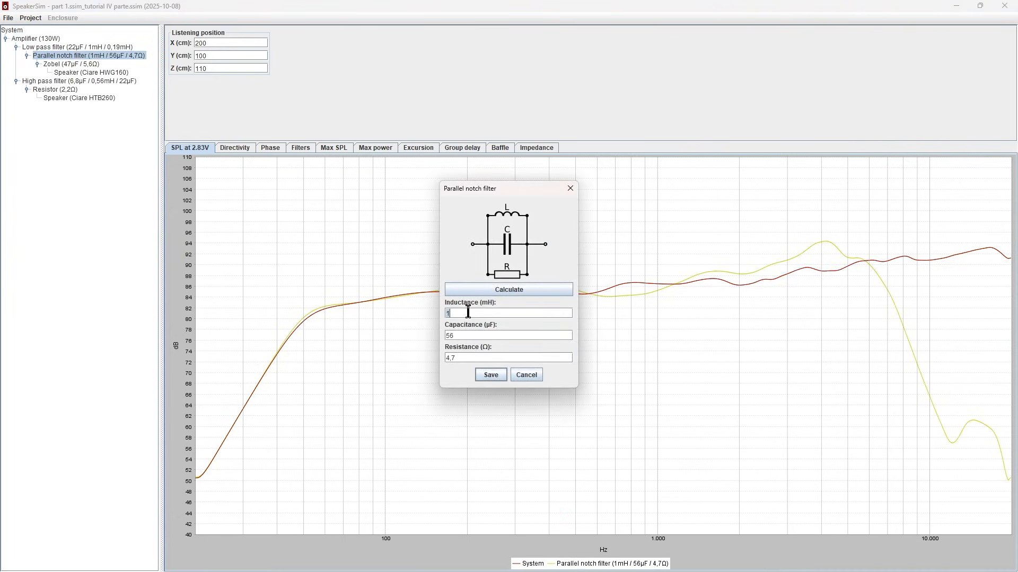
pyautogui.write('0,82')
pyautogui.click(491, 375)
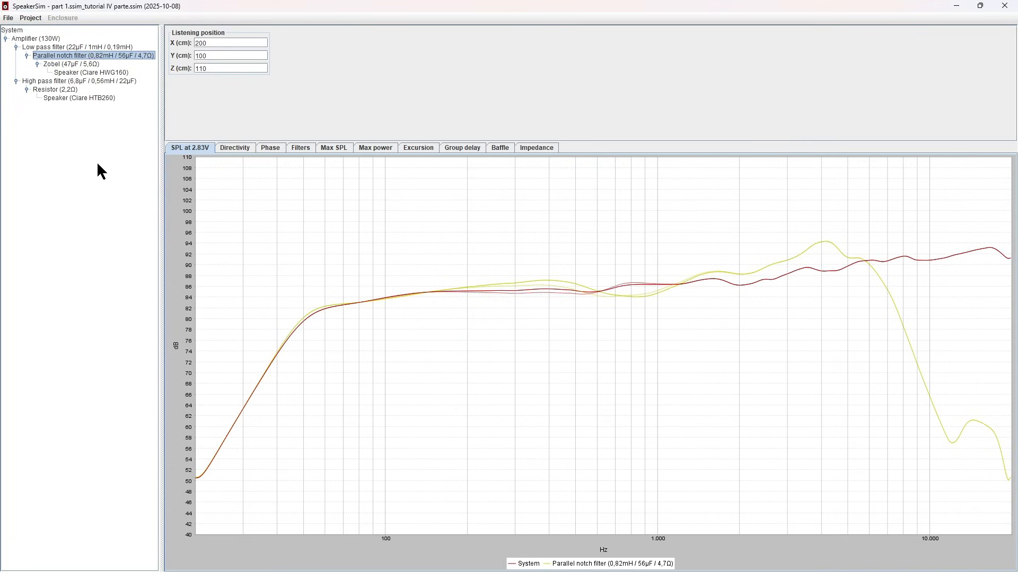
pyautogui.click(45, 39)
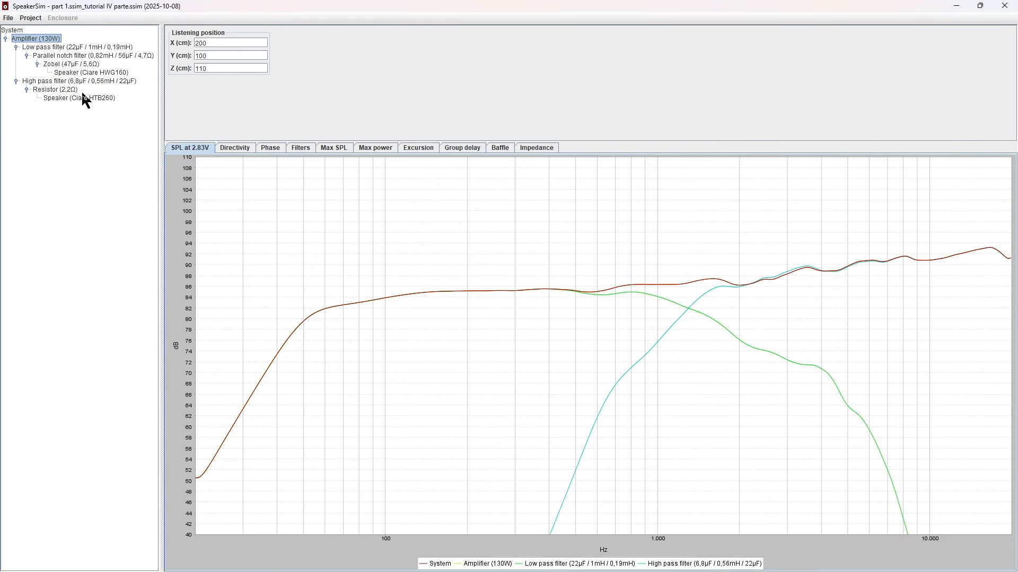
# - Try an RC1 resistance of 1 Ω in the low pass filter
pyautogui.doubleClick(84, 48)
pyautogui.moveTo(484, 198); pyautogui.dragTo(380, 161)
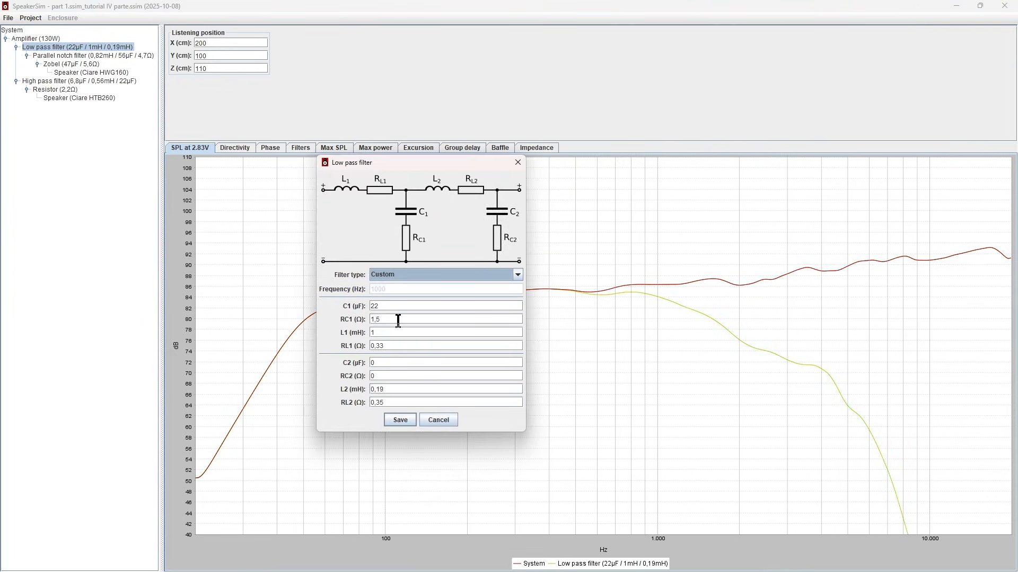
pyautogui.moveTo(413, 166); pyautogui.dragTo(306, 150)
pyautogui.click(294, 304)
pyautogui.press('Left')
pyautogui.click(295, 404)
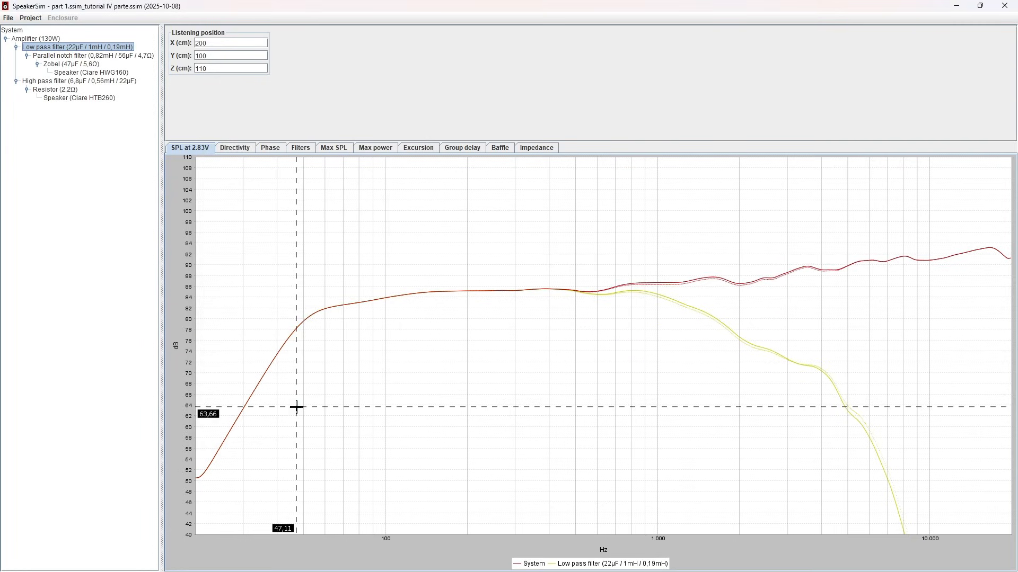
# - Set the low pass filter's RC1 back to 1,5 Ω and its L1 inductance to 1,2 mH
pyautogui.doubleClick(84, 48)
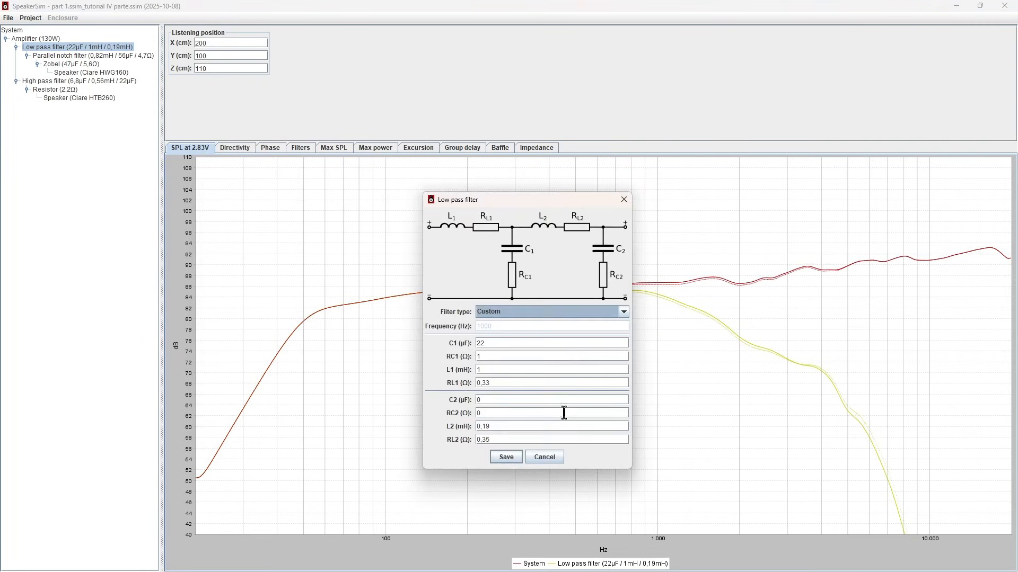
pyautogui.doubleClick(507, 359)
pyautogui.click(508, 360)
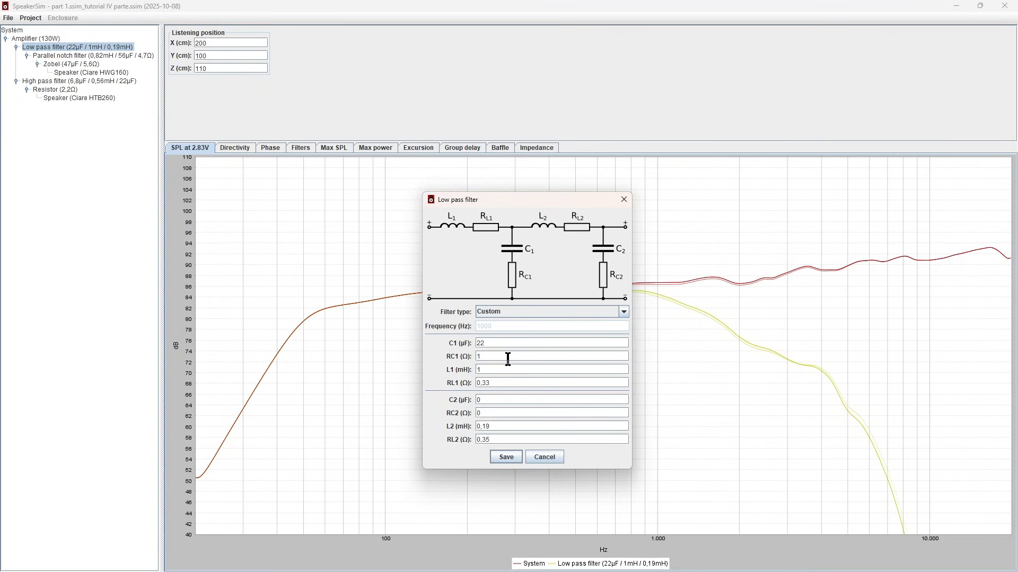
pyautogui.write(',5')
pyautogui.moveTo(519, 199); pyautogui.dragTo(399, 197)
pyautogui.click(372, 364)
pyautogui.write('1')
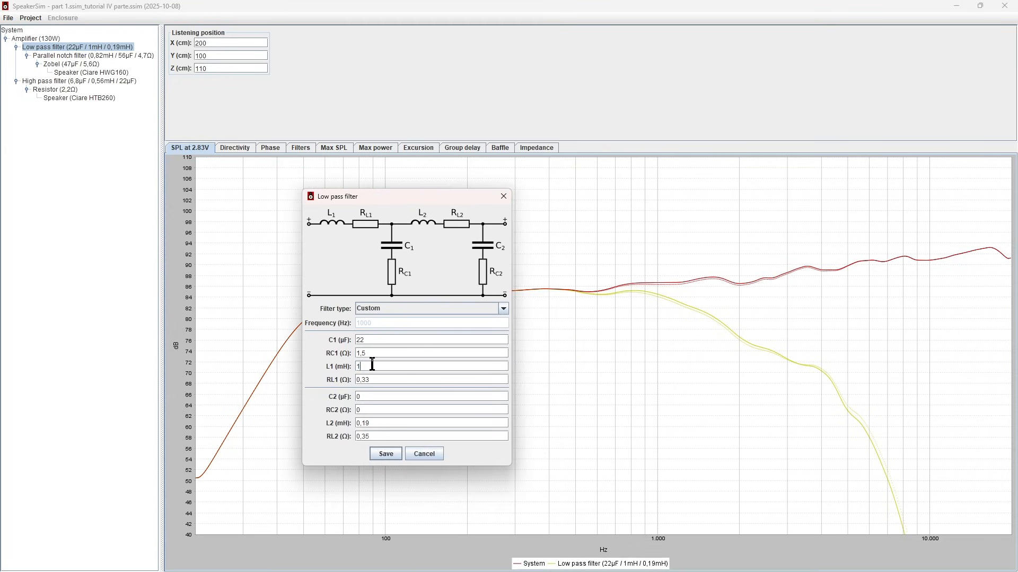
pyautogui.write(',2')
pyautogui.click(385, 455)
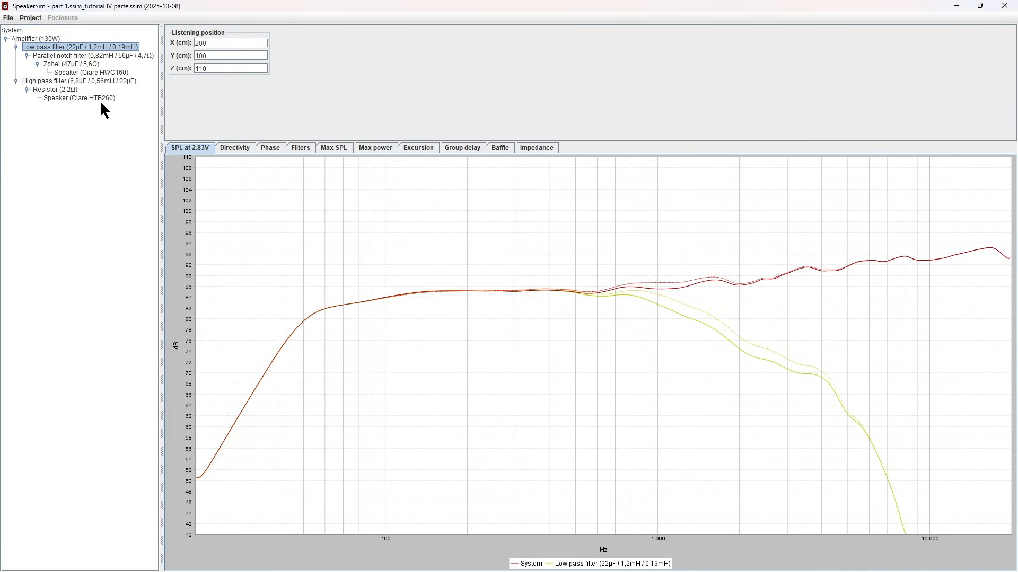
# - Set the low pass filter's L2 inductance to 0,22 mH and edit its RL2 resistance
pyautogui.doubleClick(93, 48)
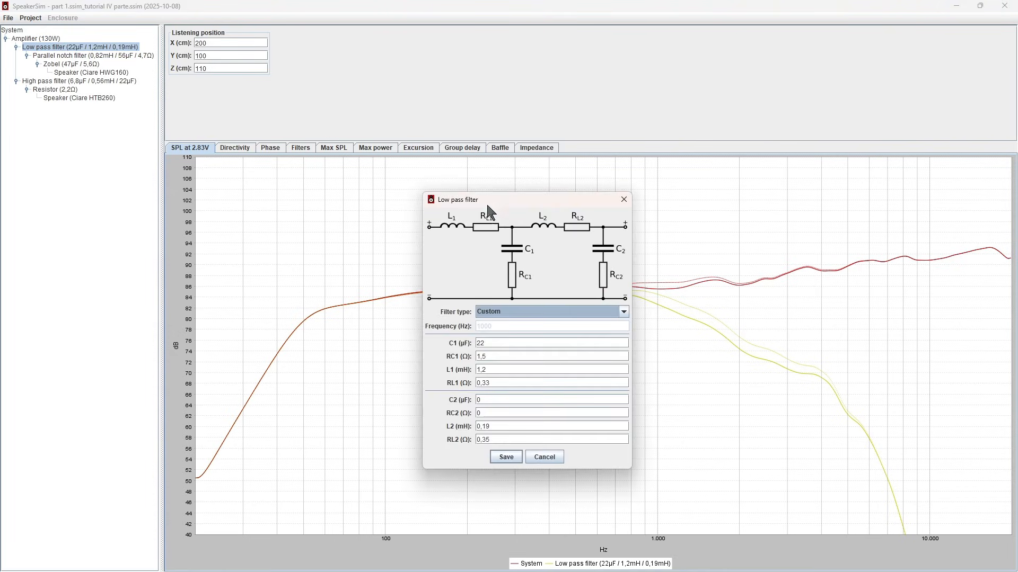
pyautogui.moveTo(489, 198); pyautogui.dragTo(286, 177)
pyautogui.doubleClick(303, 405)
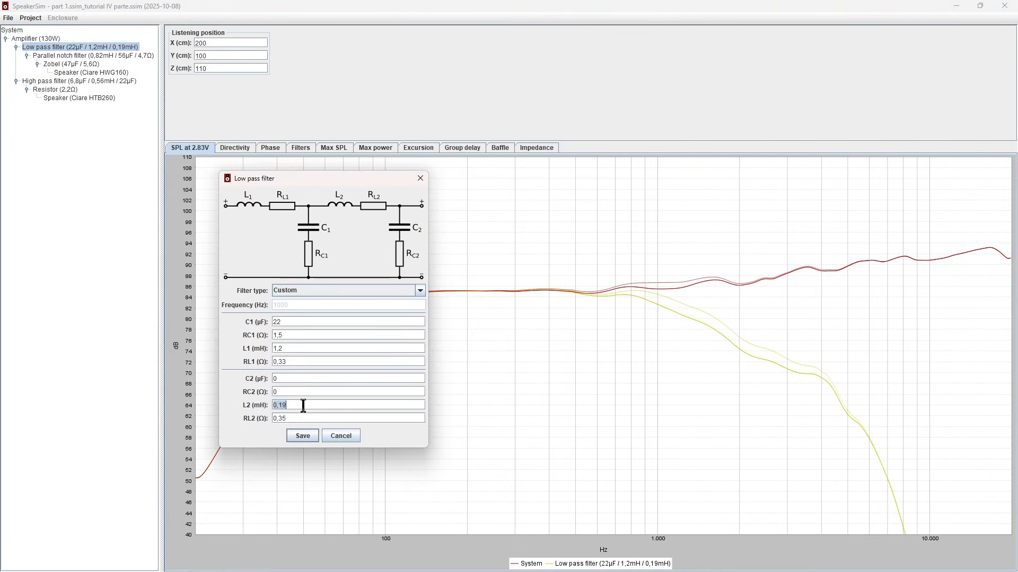
pyautogui.click(303, 405)
pyautogui.press('BackSpace')
pyautogui.press('BackSpace')
pyautogui.write('22')
pyautogui.doubleClick(305, 418)
pyautogui.press('Left')
pyautogui.press('BackSpace')
pyautogui.write('2')
pyautogui.click(303, 436)
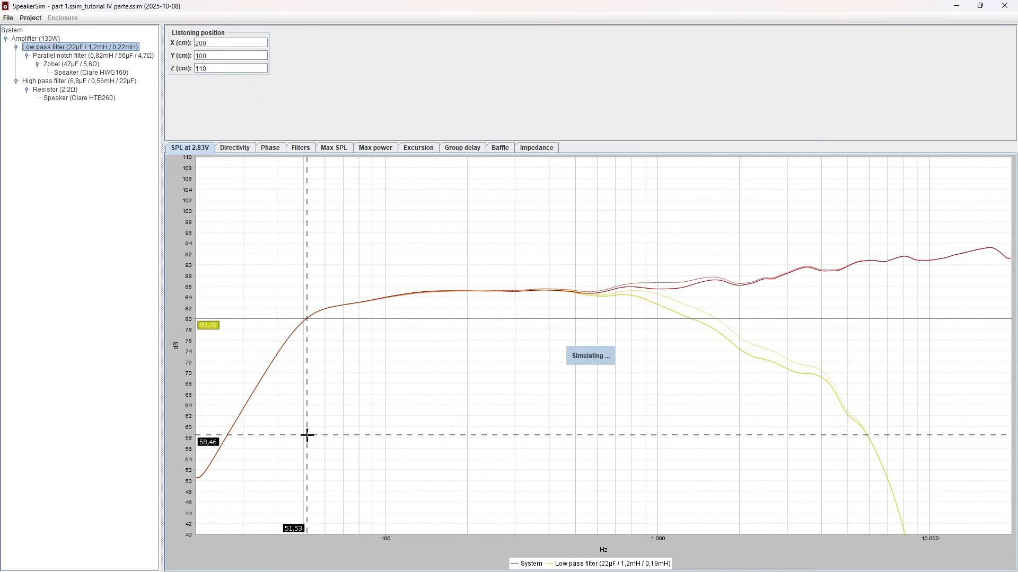
# - Remove the 2,2 Ω resistor above the Ciare HTB260 speaker in the high pass branch
pyautogui.click(53, 39)
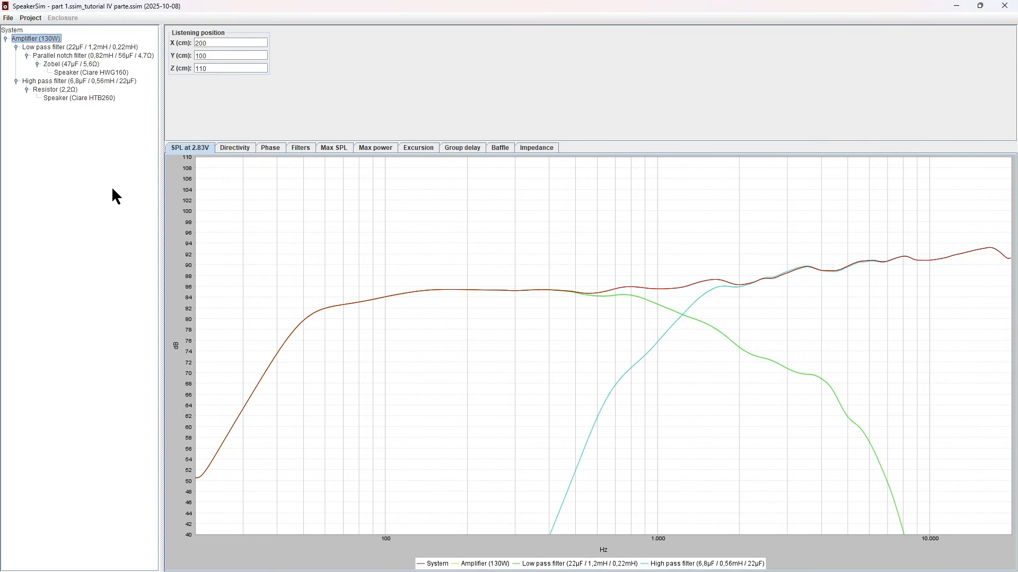
pyautogui.click(70, 90)
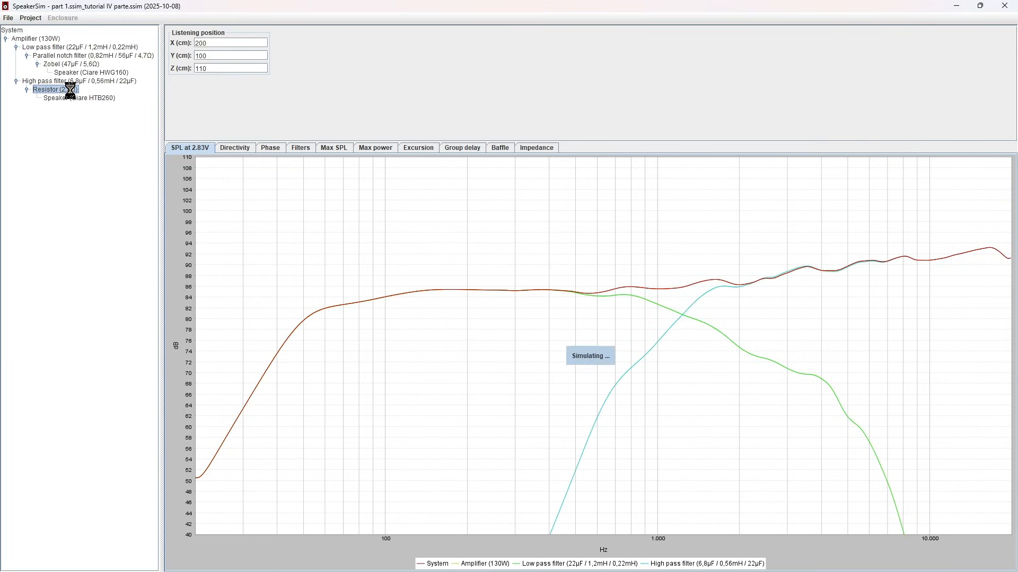
pyautogui.rightClick(72, 94)
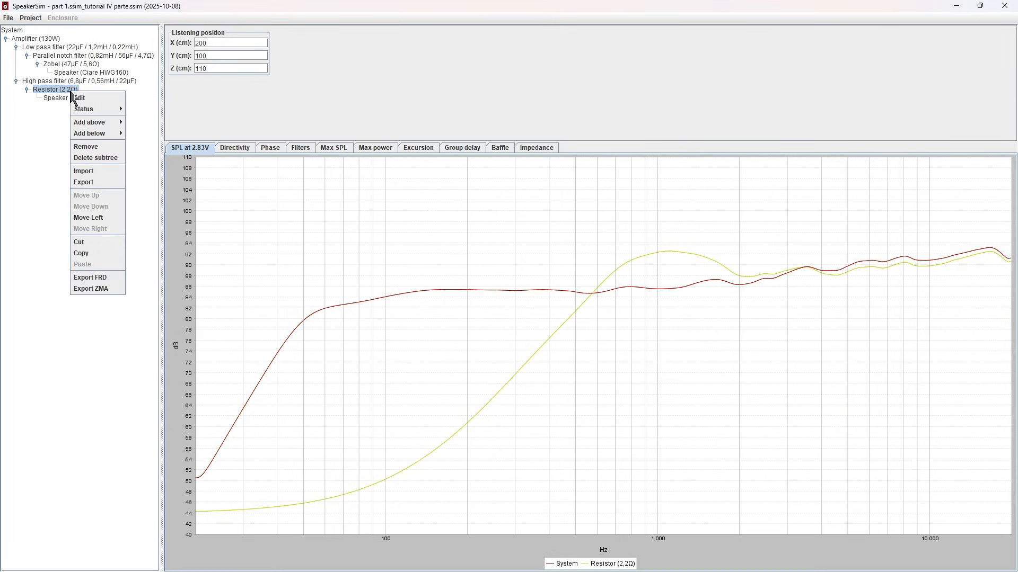
pyautogui.click(85, 147)
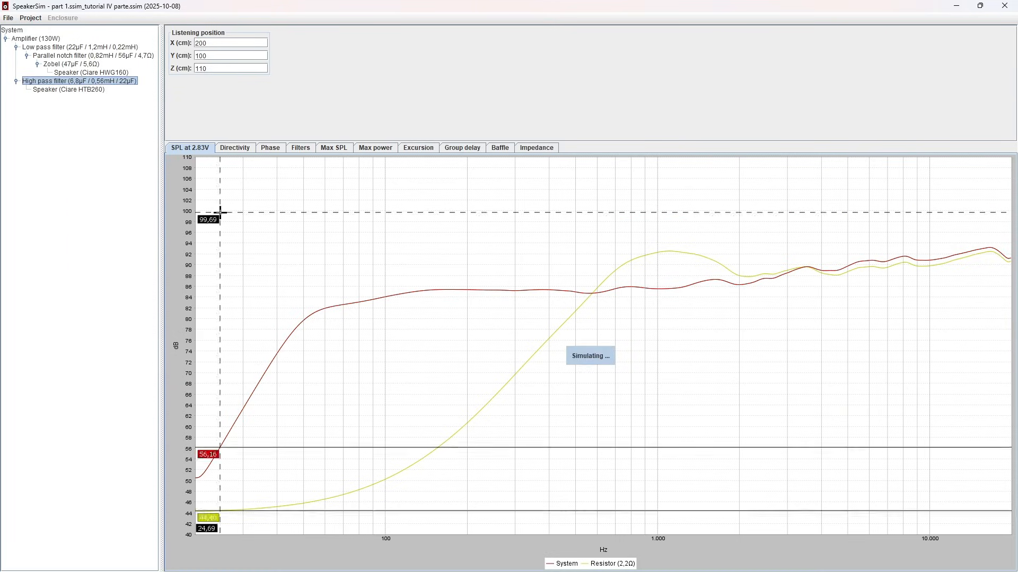
# - Add an L pad with 6 dB attenuation above the Ciare HTB260 speaker
pyautogui.click(95, 90)
pyautogui.rightClick(94, 90)
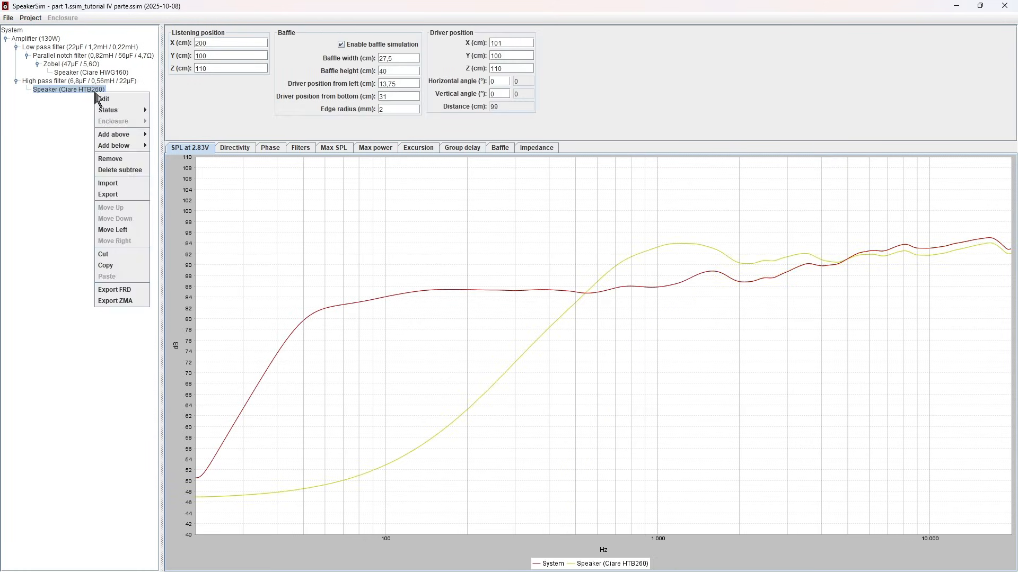
pyautogui.moveTo(139, 136)
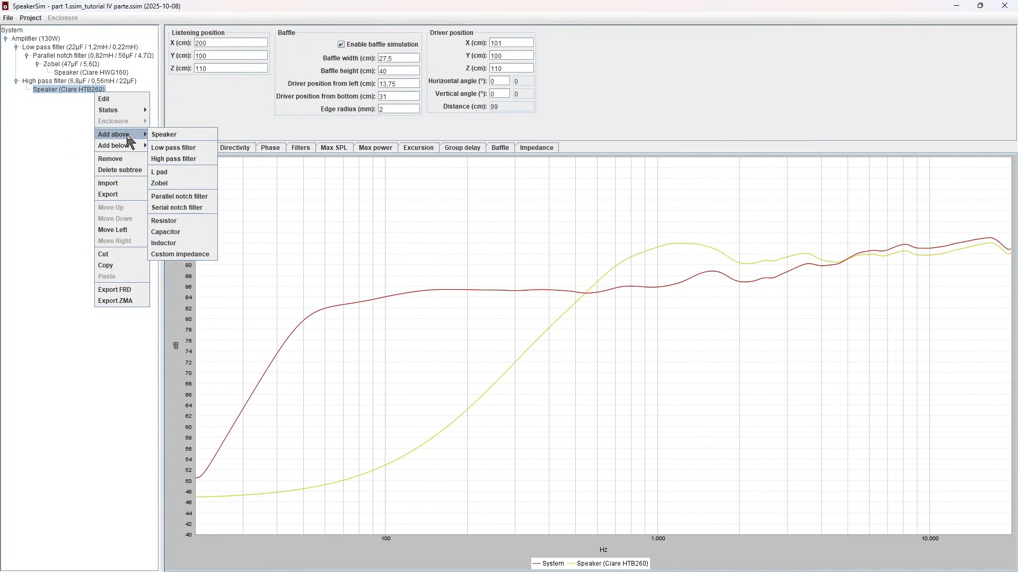
pyautogui.click(162, 171)
pyautogui.doubleClick(469, 235)
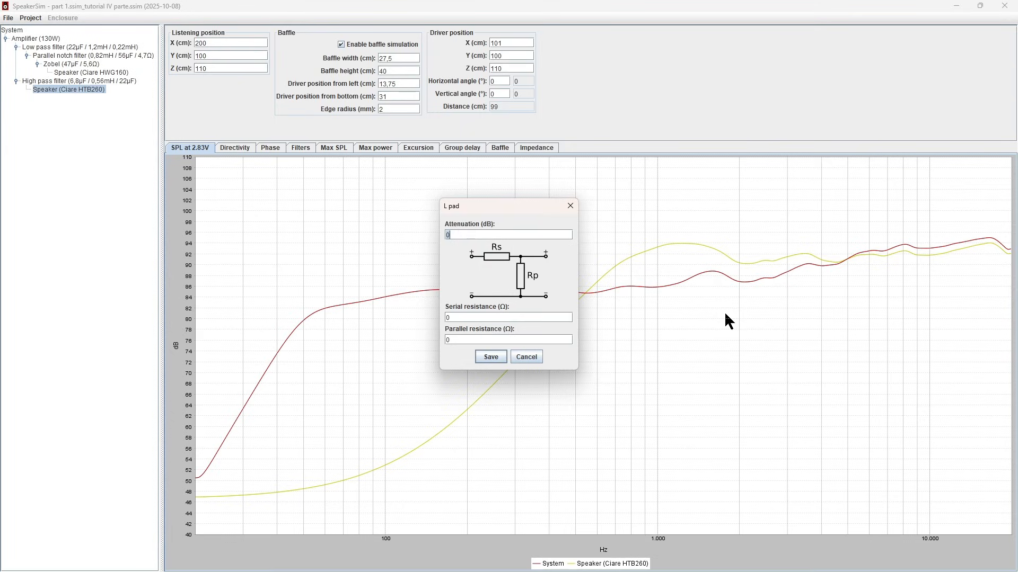
pyautogui.write('6')
pyautogui.click(491, 357)
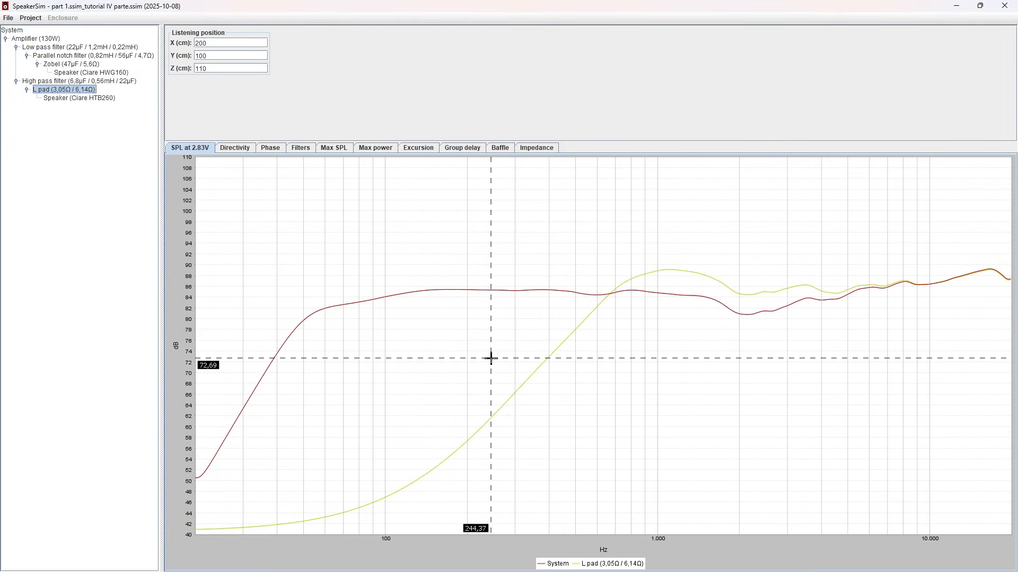
# - Set the L pad's attenuation to 5 dB
pyautogui.doubleClick(76, 91)
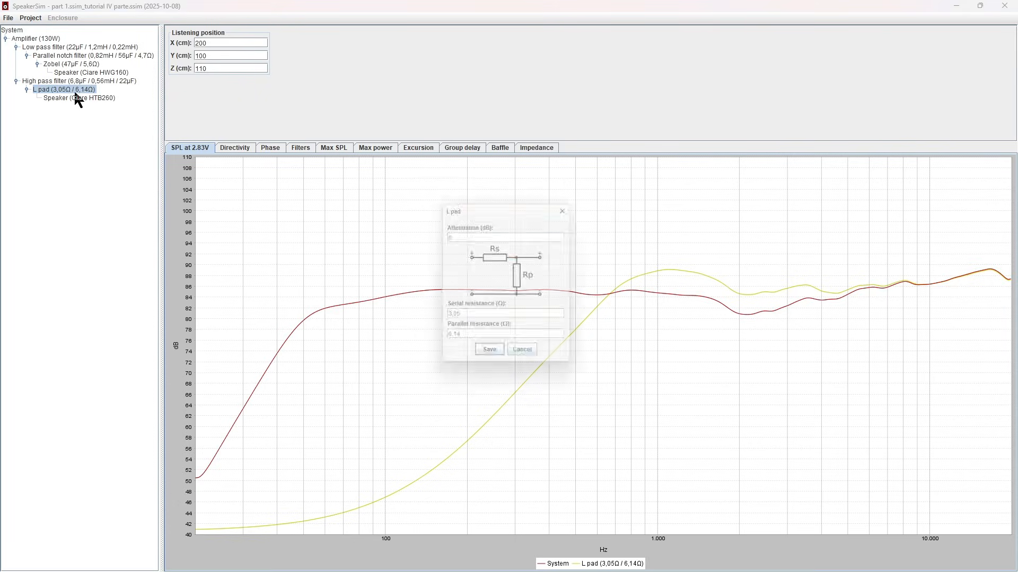
pyautogui.write('5')
pyautogui.click(491, 356)
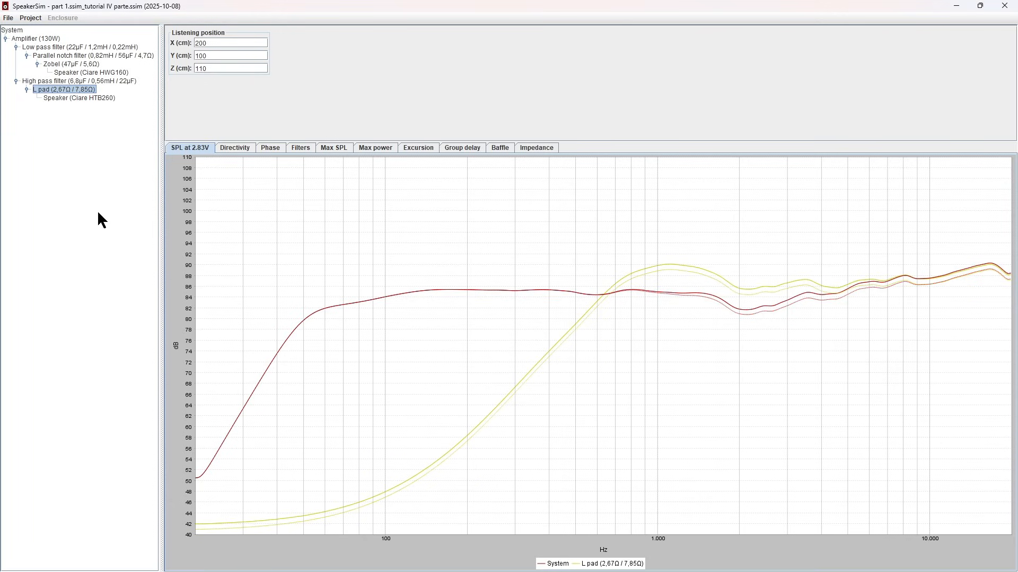
# - Set the high pass filter's C2 capacitance to 15 µF
pyautogui.click(84, 81)
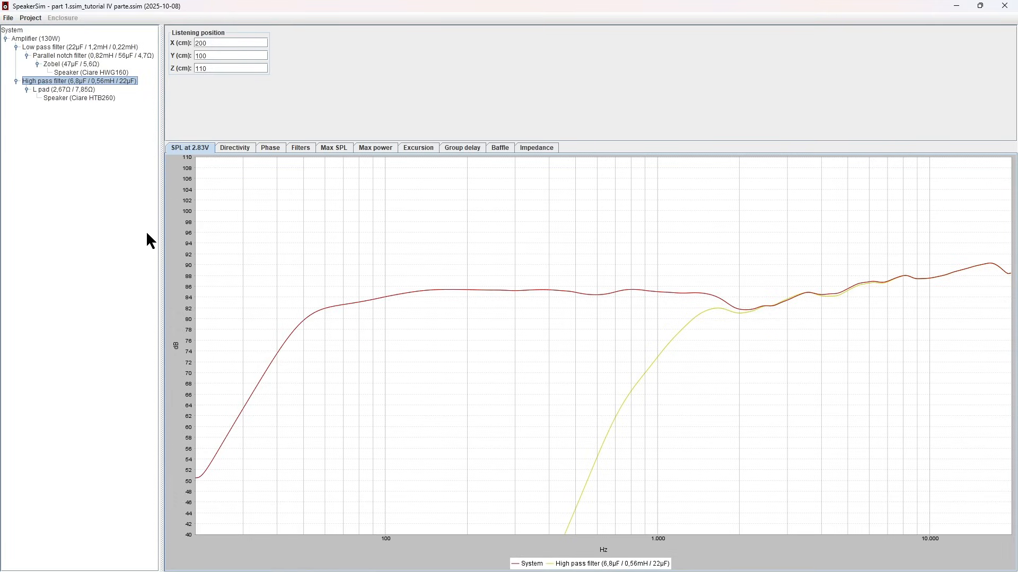
pyautogui.doubleClick(100, 80)
pyautogui.moveTo(477, 204); pyautogui.dragTo(295, 135)
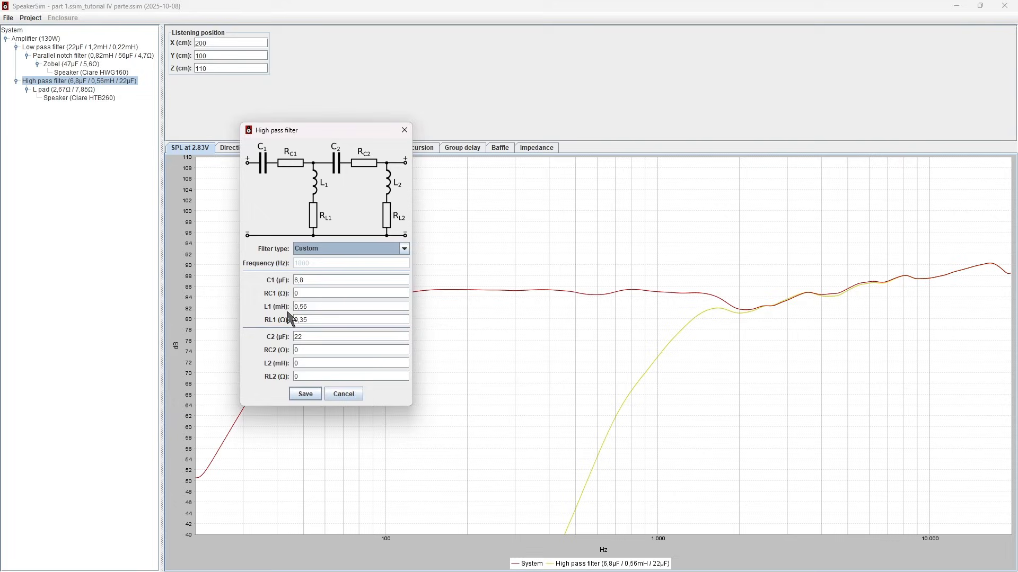
pyautogui.doubleClick(325, 338)
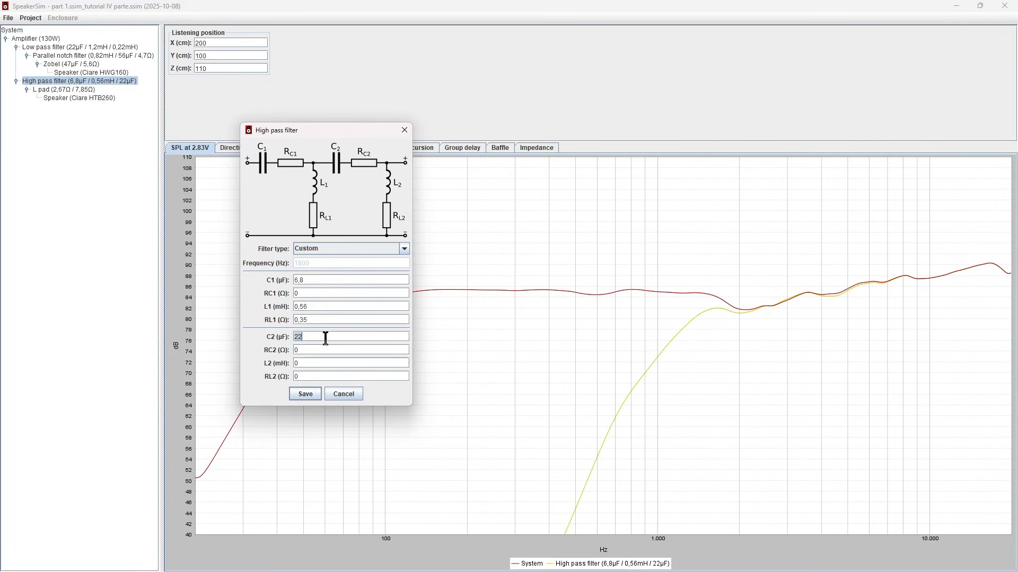
pyautogui.write('15')
pyautogui.click(315, 396)
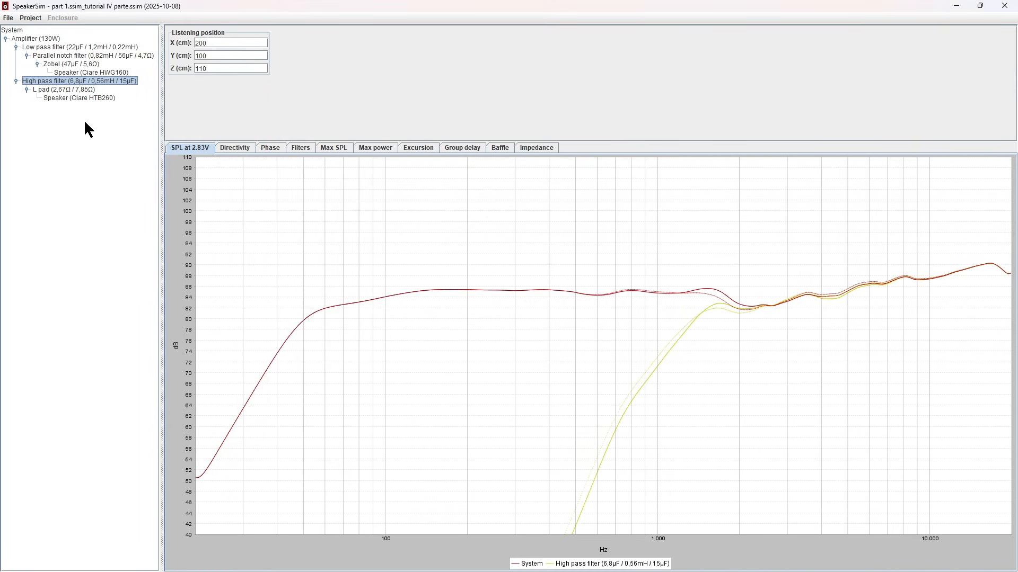
# - Set the high pass filter's L1 inductance to 0,39 mH and show the SPL curves at the amplifier
pyautogui.doubleClick(80, 82)
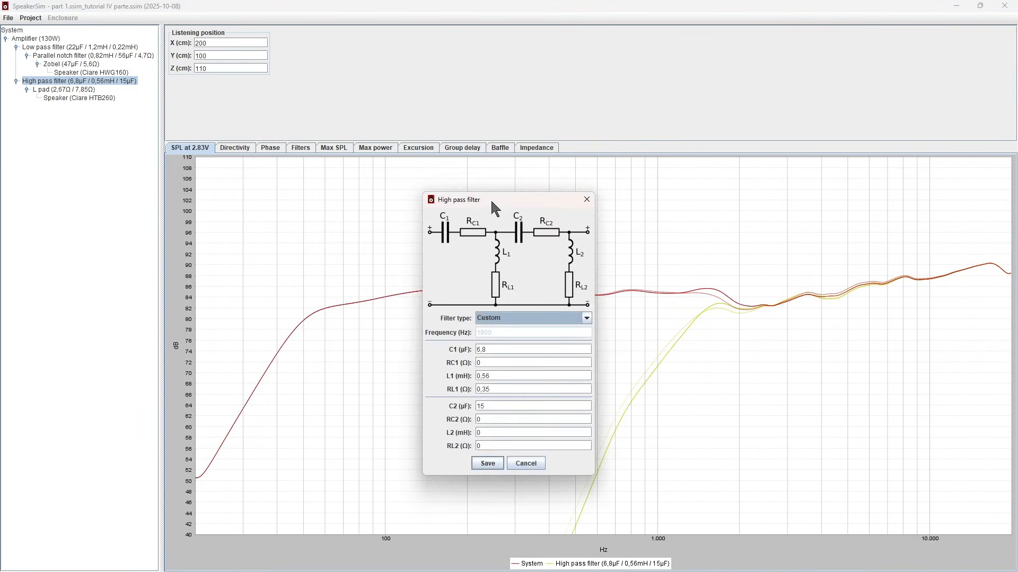
pyautogui.moveTo(490, 199); pyautogui.dragTo(326, 176)
pyautogui.click(336, 348)
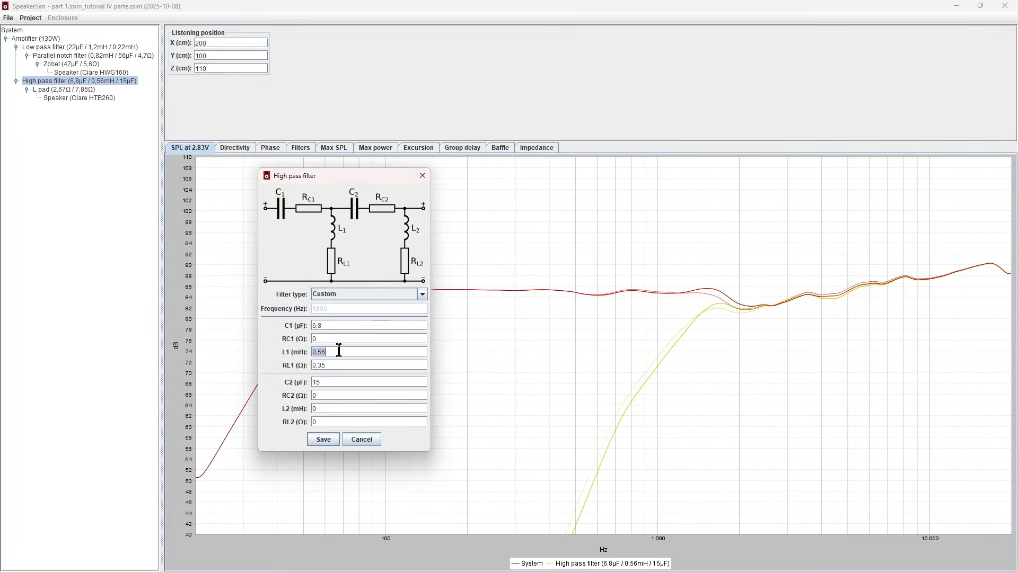
pyautogui.press('Left')
pyautogui.write('39')
pyautogui.doubleClick(342, 366)
pyautogui.click(329, 440)
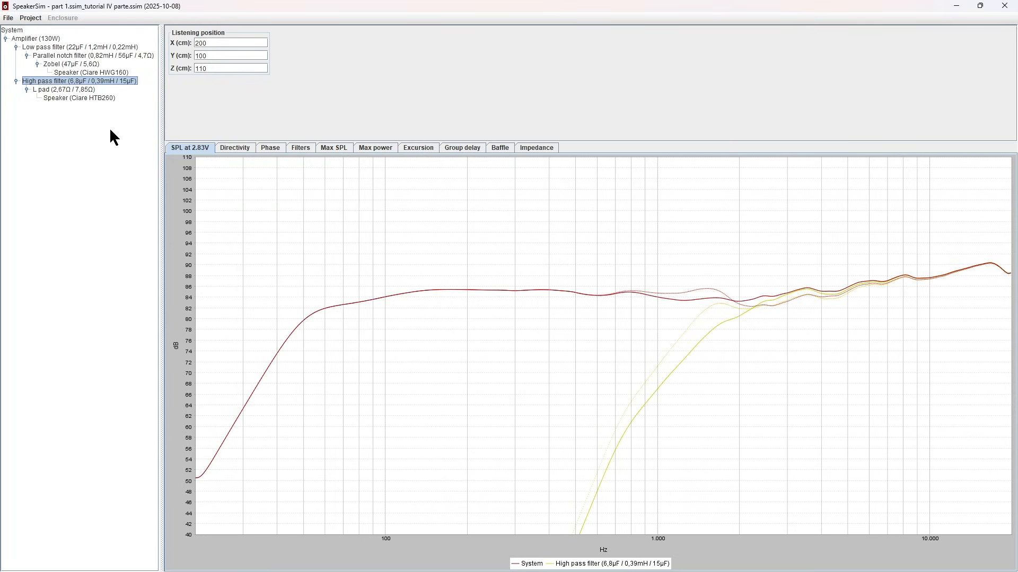
pyautogui.click(48, 39)
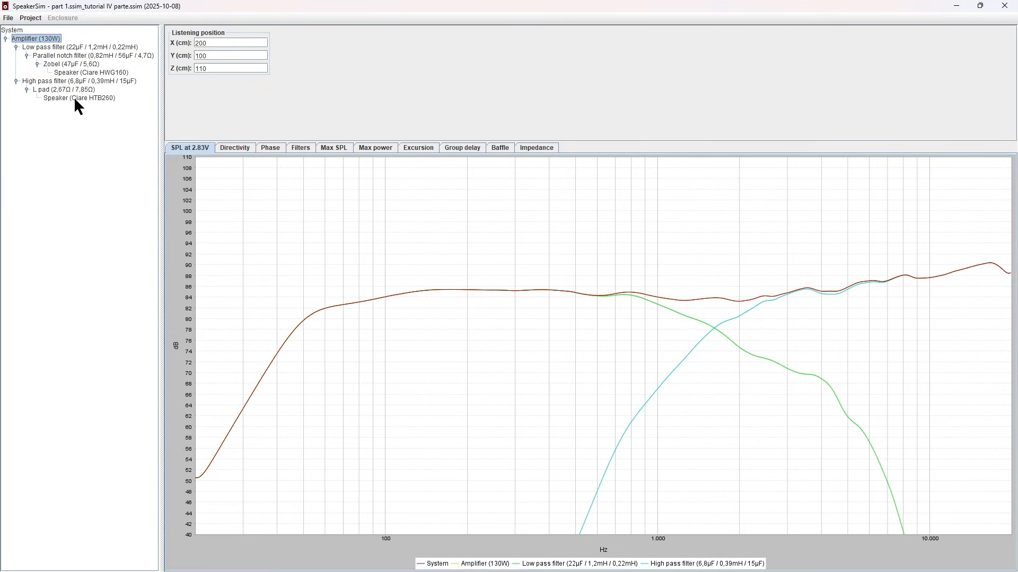
pyautogui.doubleClick(87, 82)
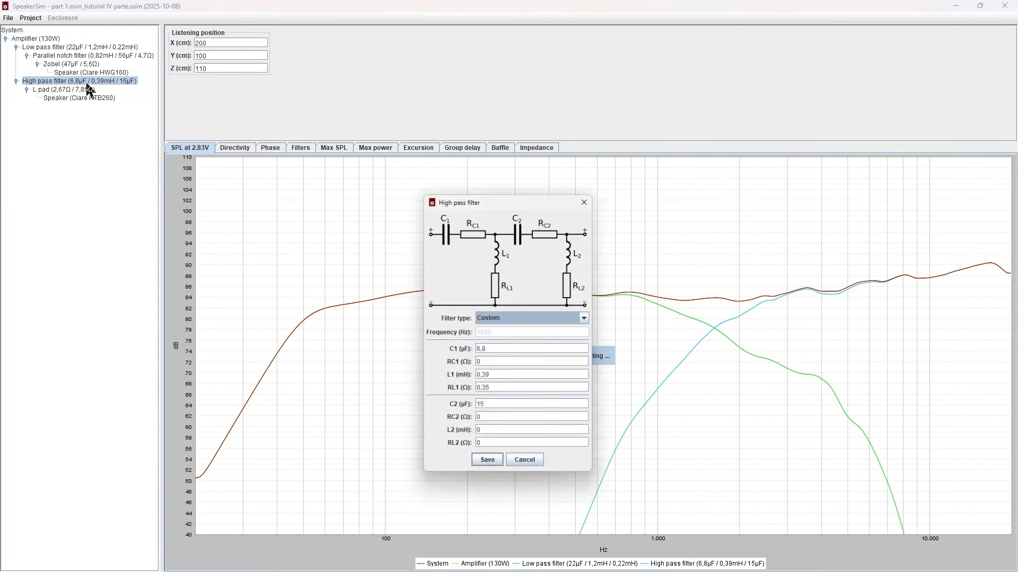
pyautogui.moveTo(485, 203); pyautogui.dragTo(430, 196)
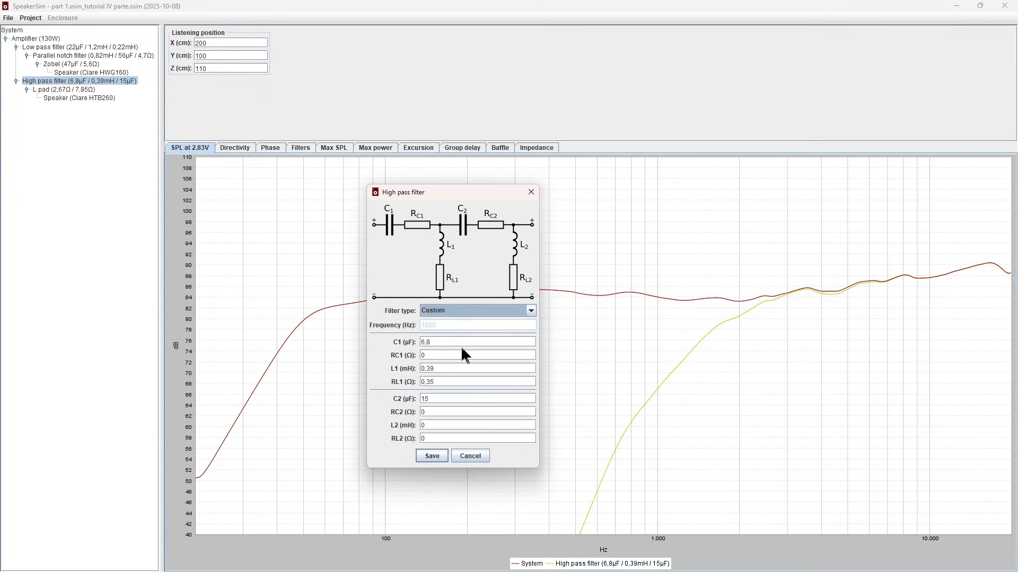
pyautogui.moveTo(450, 186); pyautogui.dragTo(450, 148)
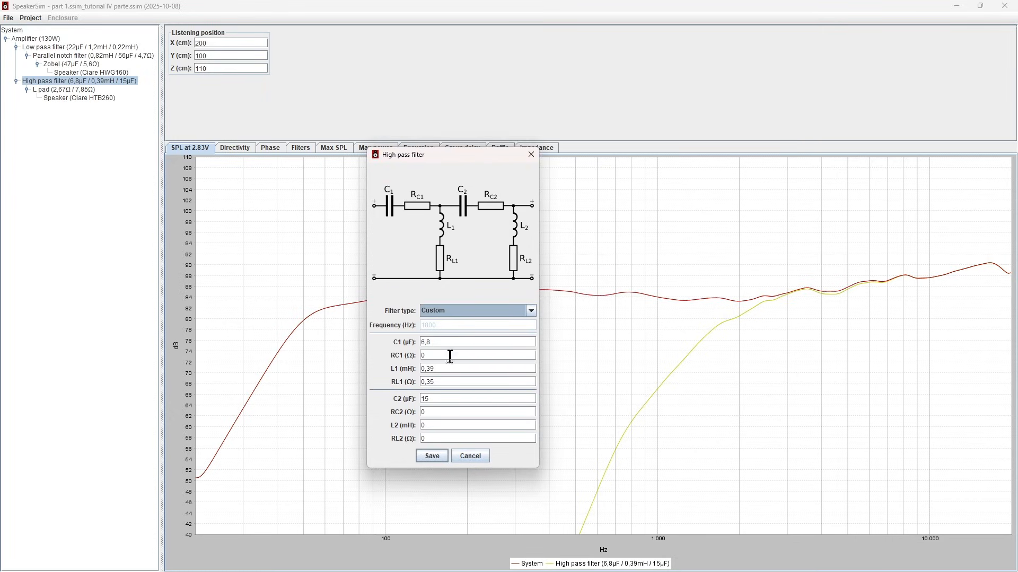
pyautogui.click(447, 381)
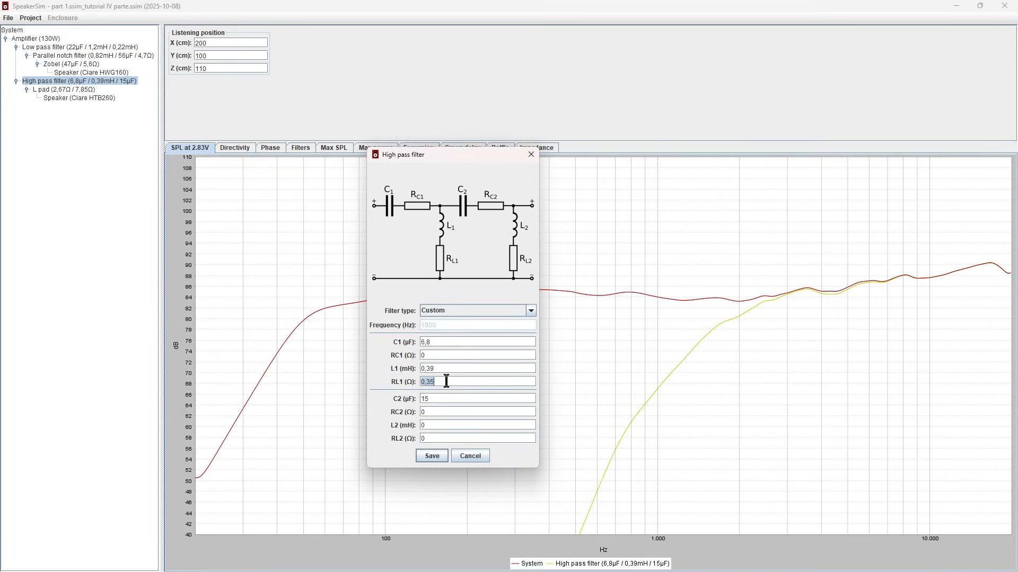
pyautogui.click(532, 154)
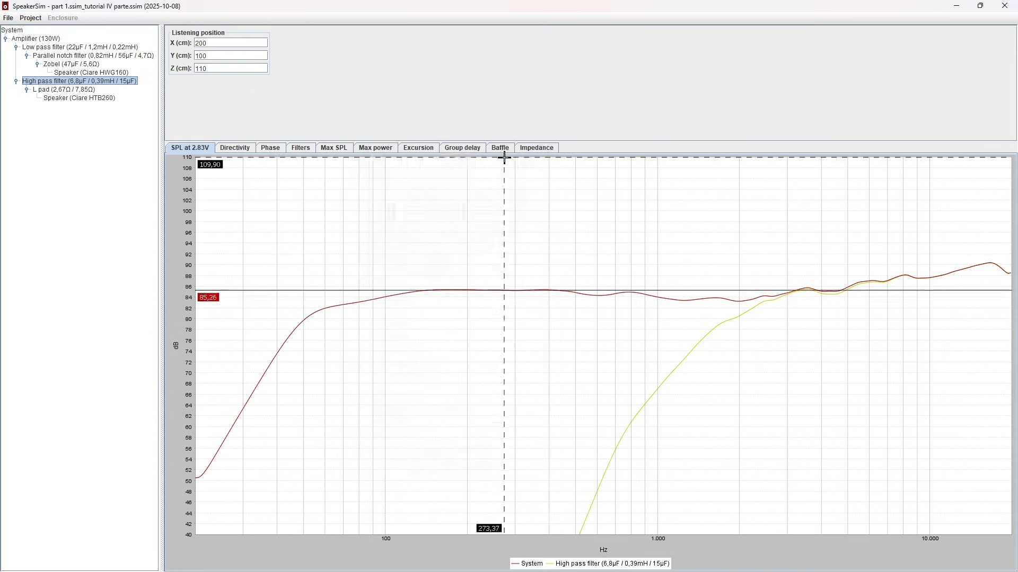
pyautogui.click(41, 38)
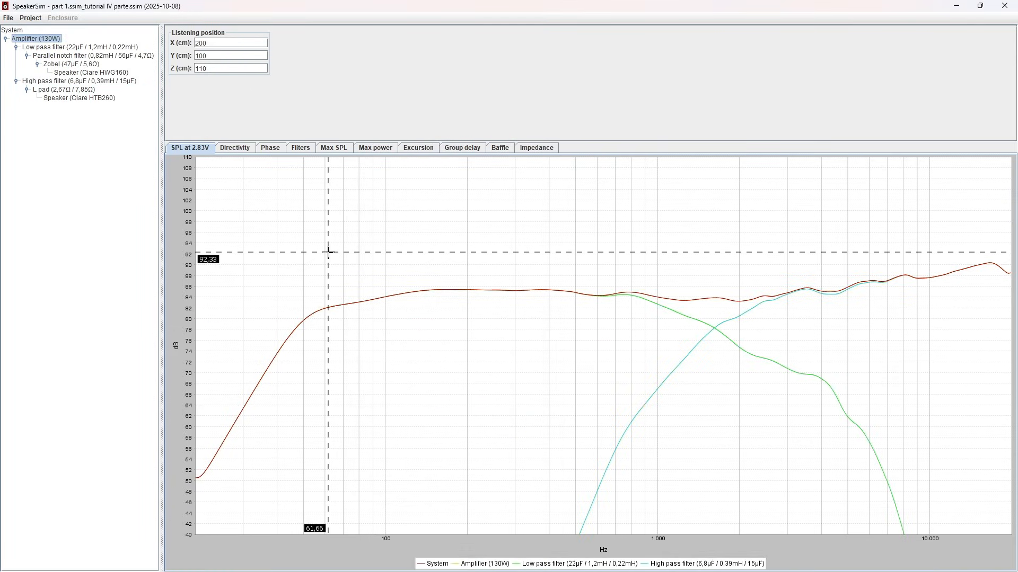
pyautogui.doubleClick(95, 82)
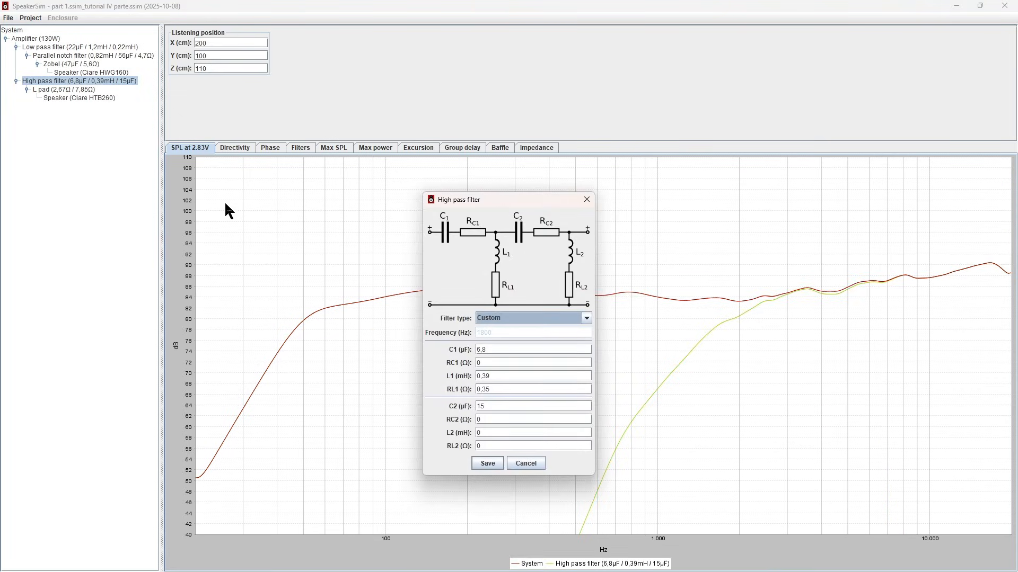
pyautogui.click(587, 199)
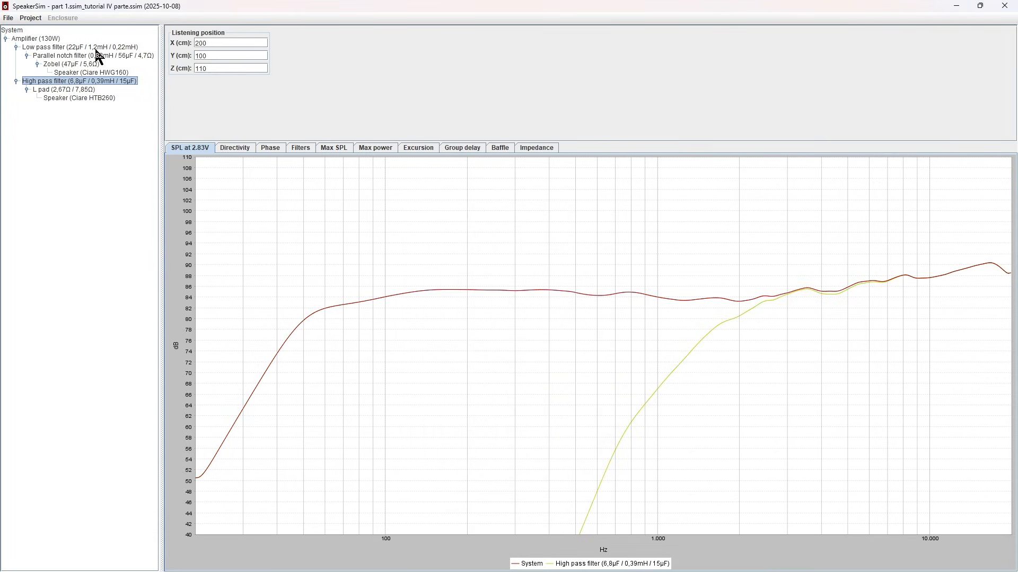
# - Set the low pass filter's C1 capacitance to 18 µF and show the SPL curves at the amplifier
pyautogui.doubleClick(96, 48)
pyautogui.moveTo(488, 196); pyautogui.dragTo(255, 141)
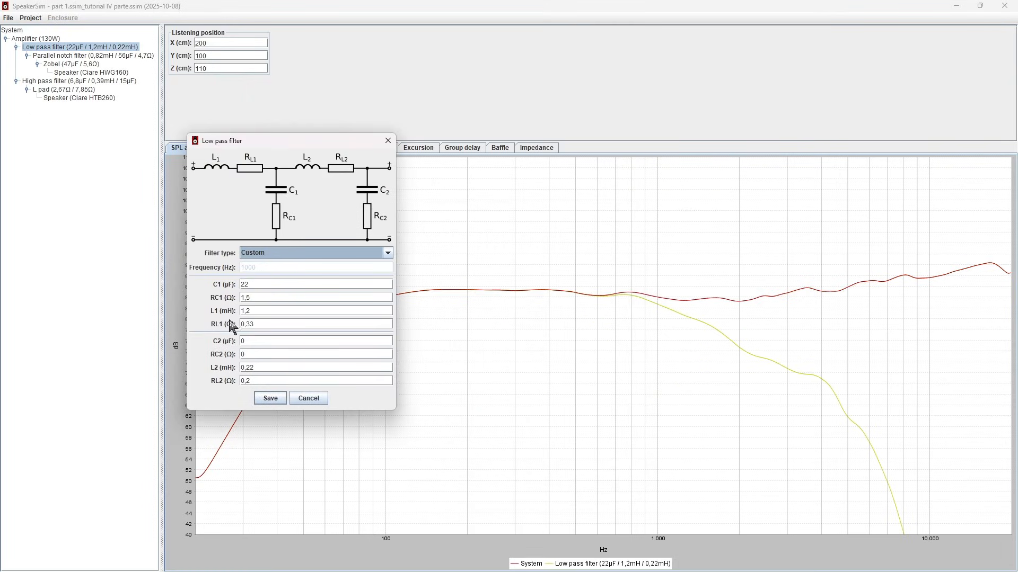
pyautogui.doubleClick(265, 284)
pyautogui.write('18')
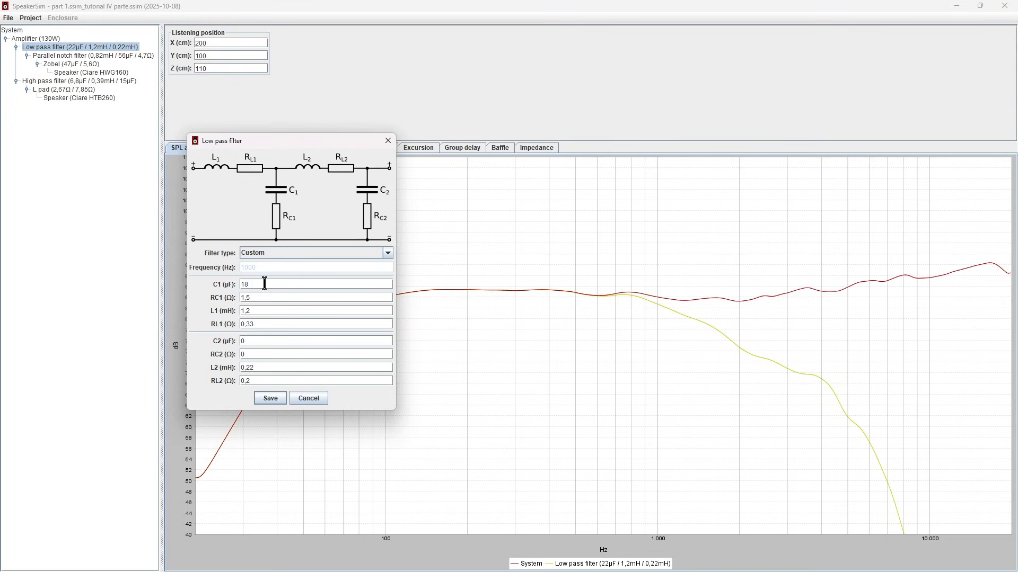
pyautogui.click(271, 398)
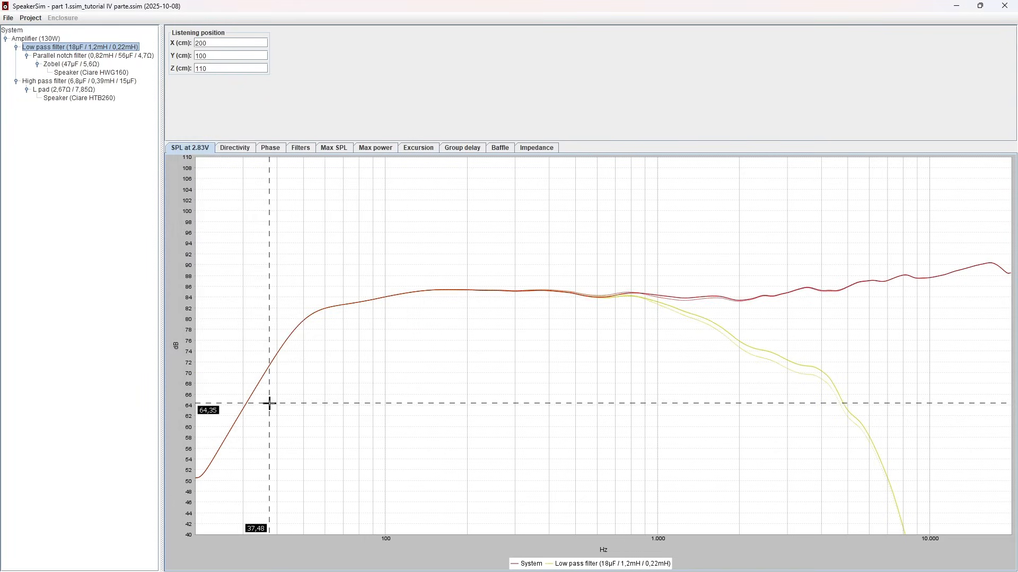
pyautogui.click(44, 39)
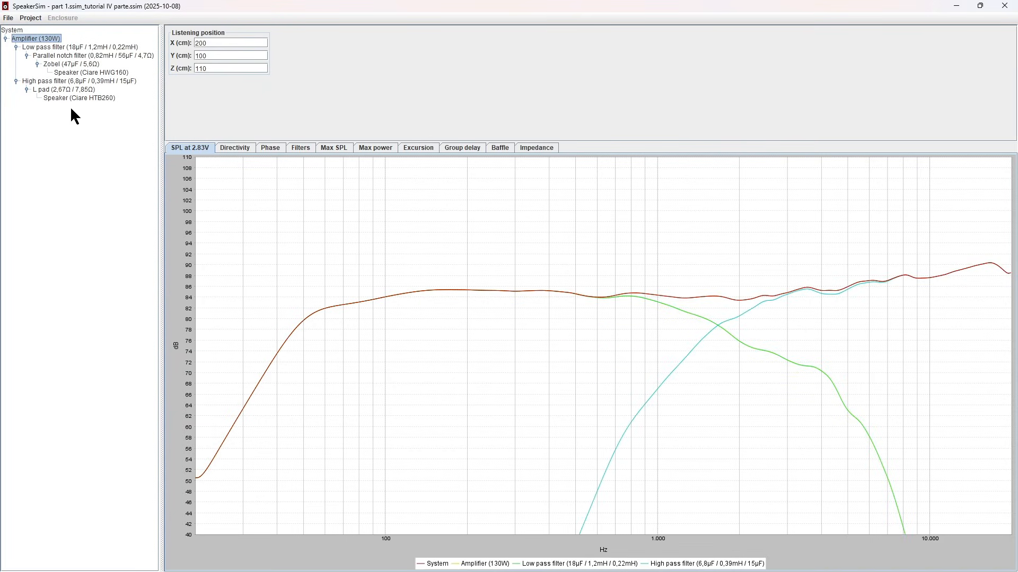
# - Set the high pass filter's L1 inductance to 0,33 mH
pyautogui.doubleClick(94, 81)
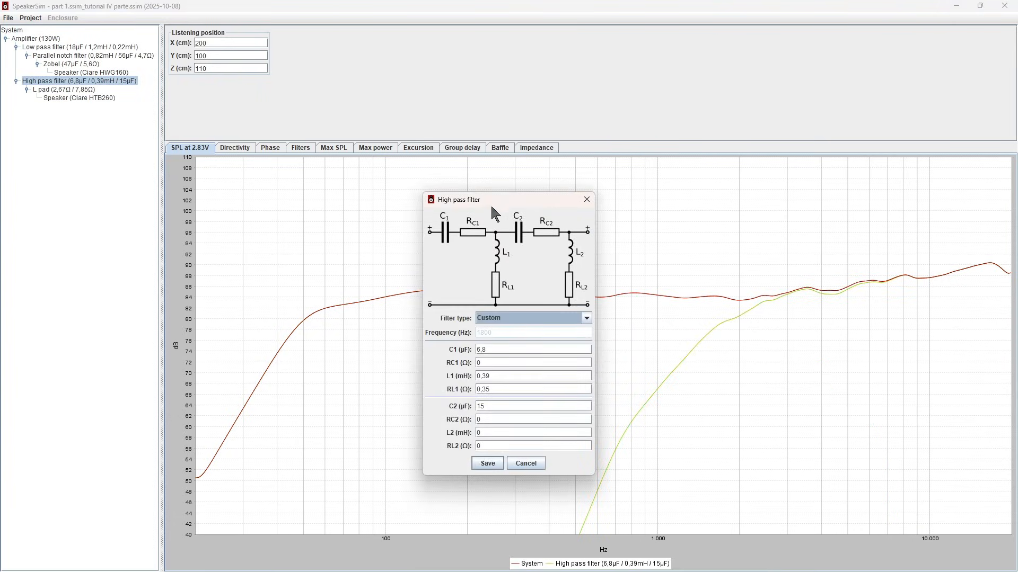
pyautogui.moveTo(495, 201); pyautogui.dragTo(307, 145)
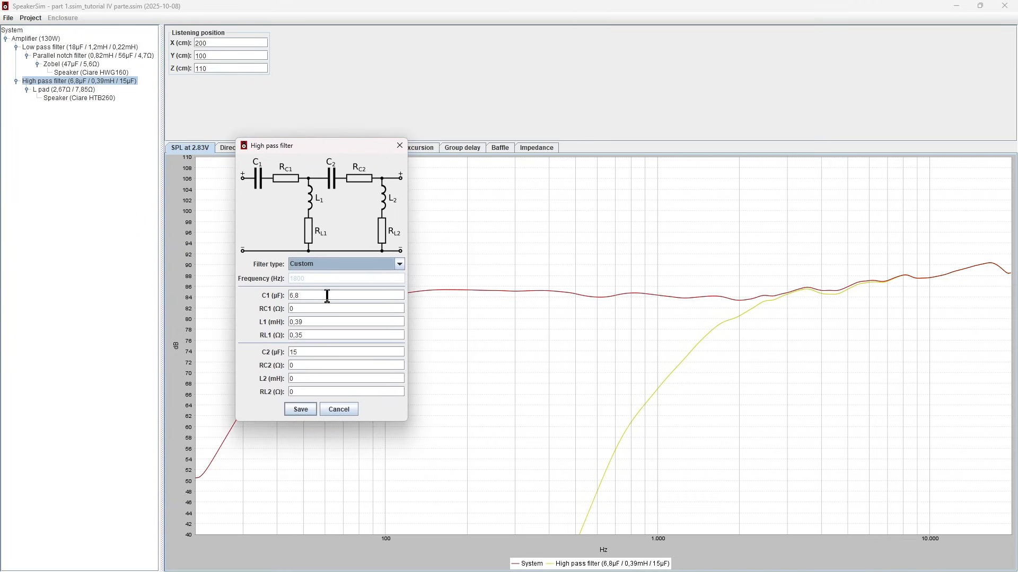
pyautogui.click(323, 321)
pyautogui.press('Left')
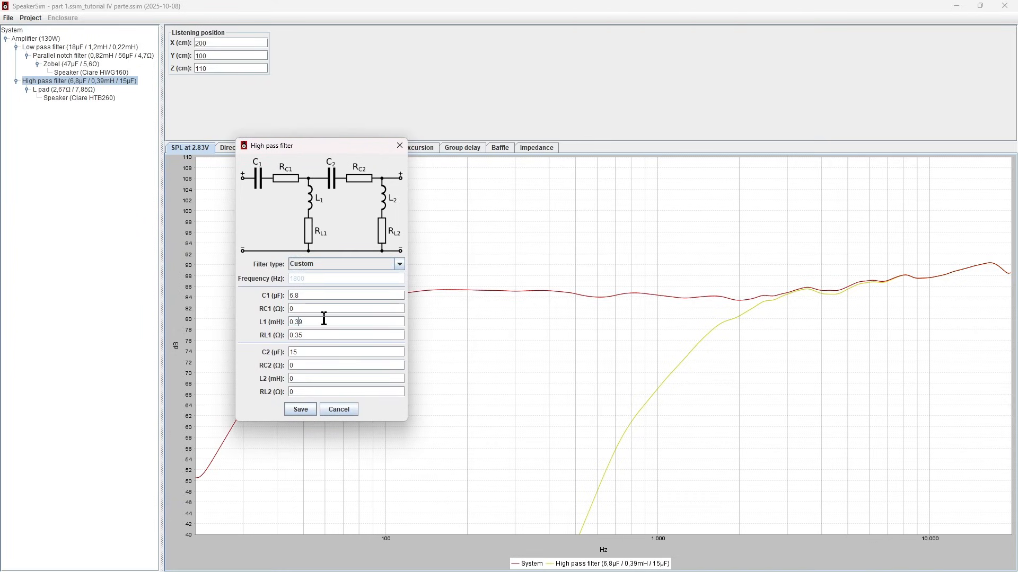
pyautogui.click(310, 410)
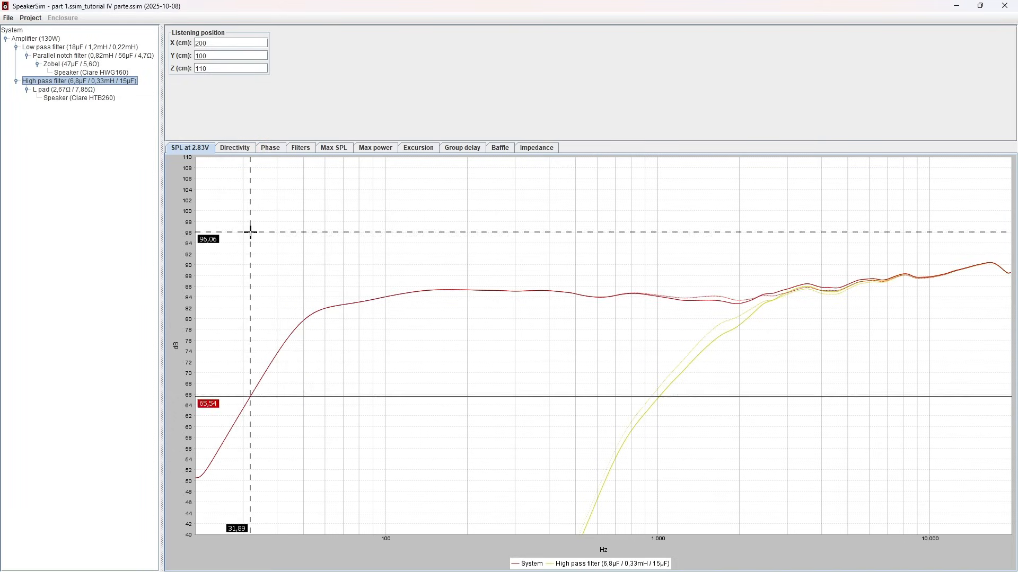
# - Set the high pass filter's L1 inductance to 0,39 mH and display the amplifier's SPL curves
pyautogui.doubleClick(121, 80)
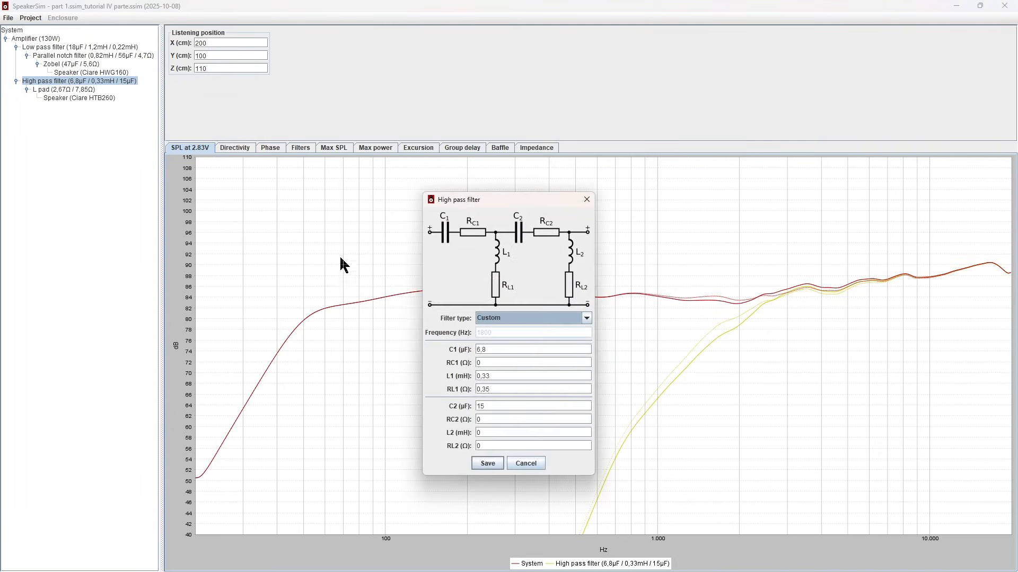
pyautogui.doubleClick(501, 377)
pyautogui.write('0,3')
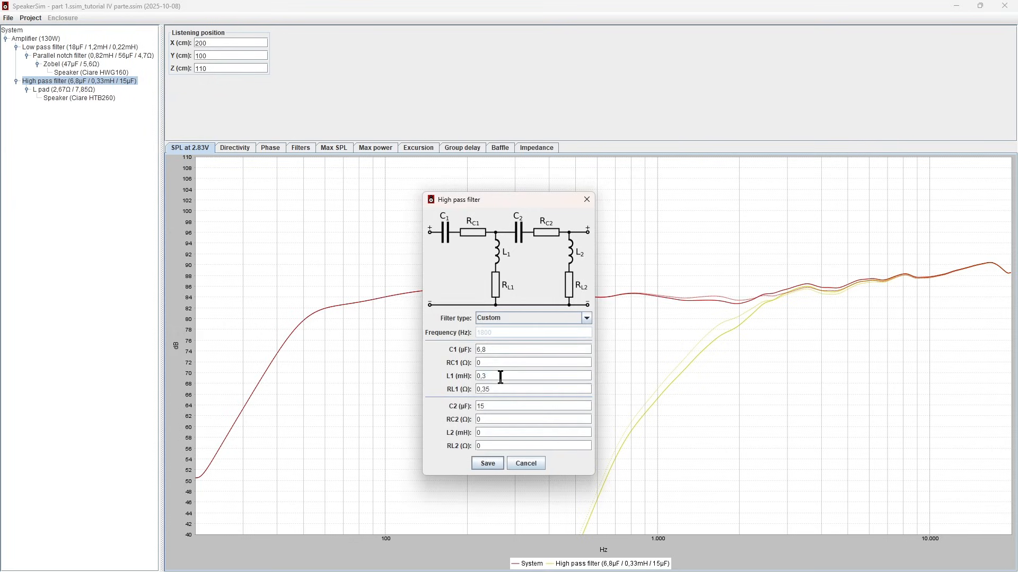
pyautogui.write('9')
pyautogui.click(488, 464)
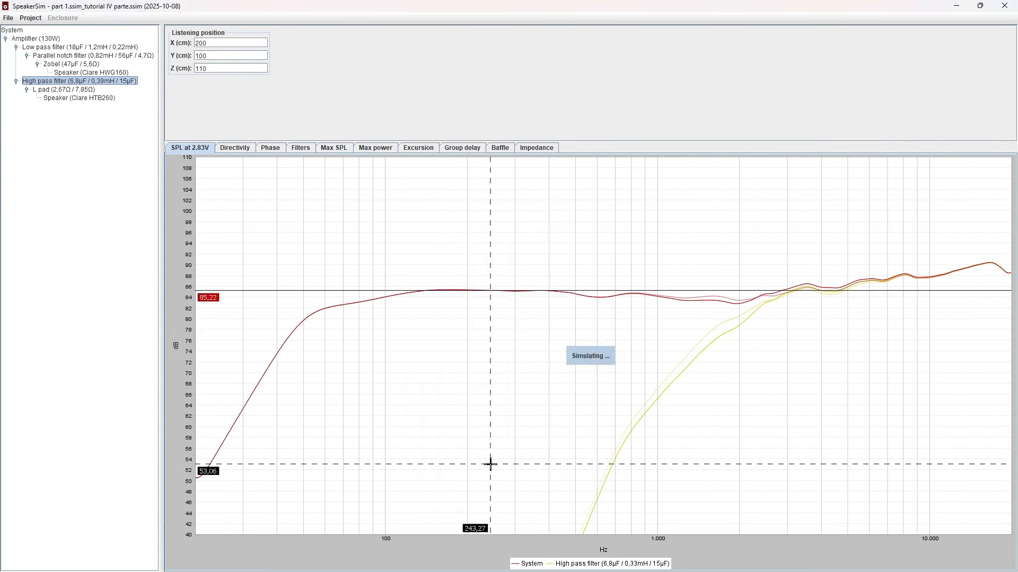
pyautogui.click(40, 38)
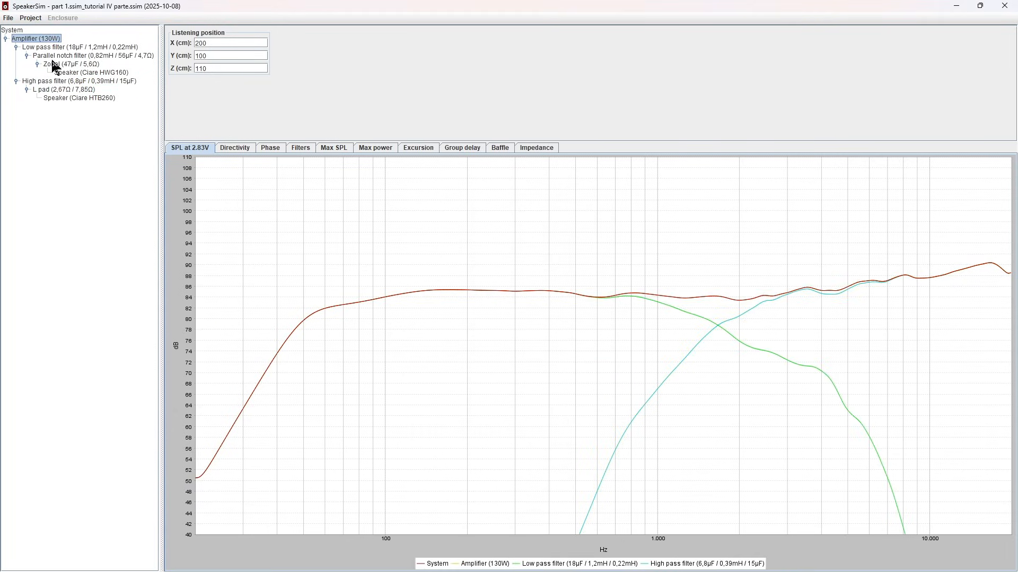
# - Set the high pass filter's C2 capacitance to 10 µF and display the amplifier's SPL curves
pyautogui.doubleClick(103, 82)
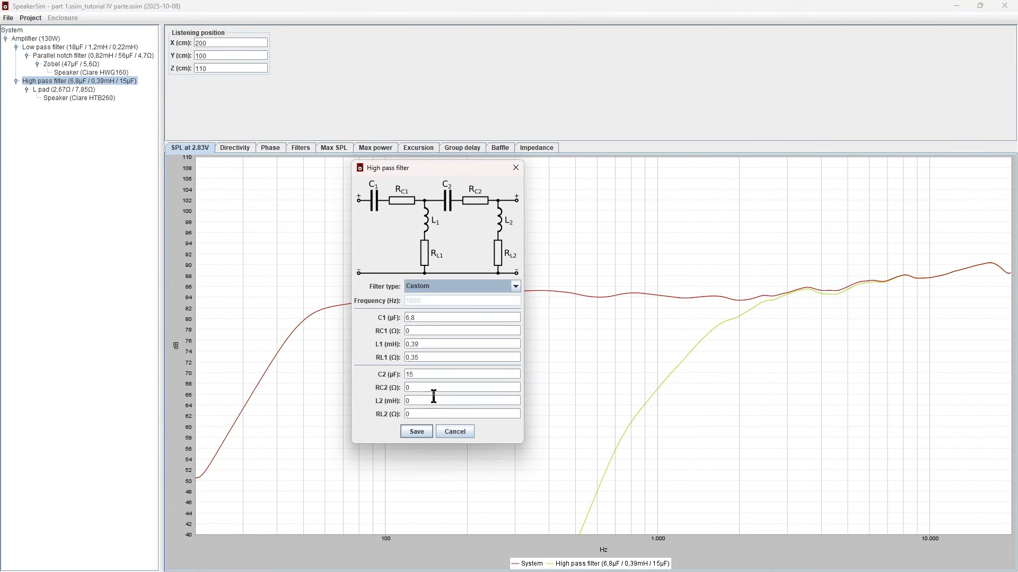
pyautogui.doubleClick(429, 375)
pyautogui.write('10')
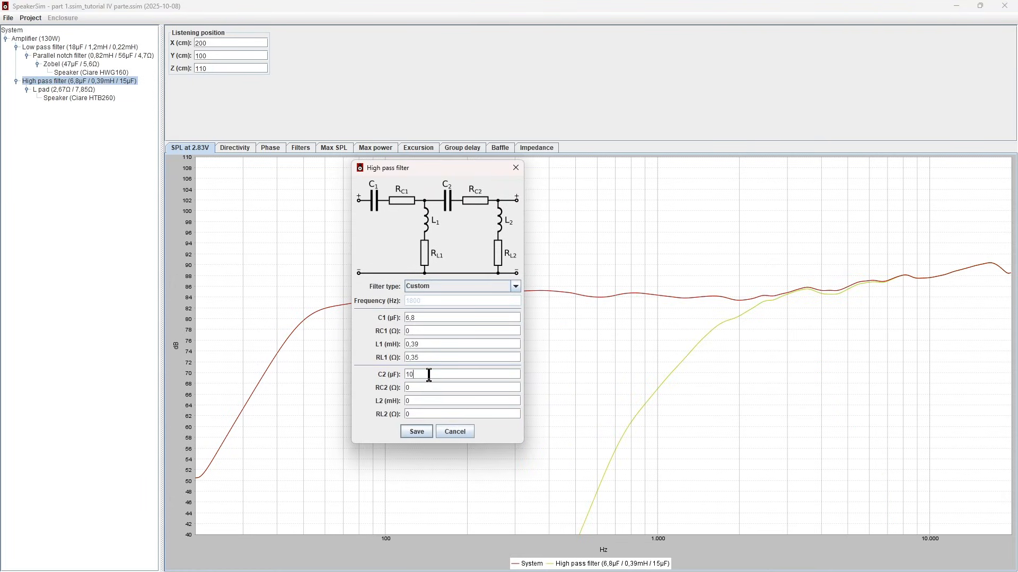
pyautogui.click(422, 432)
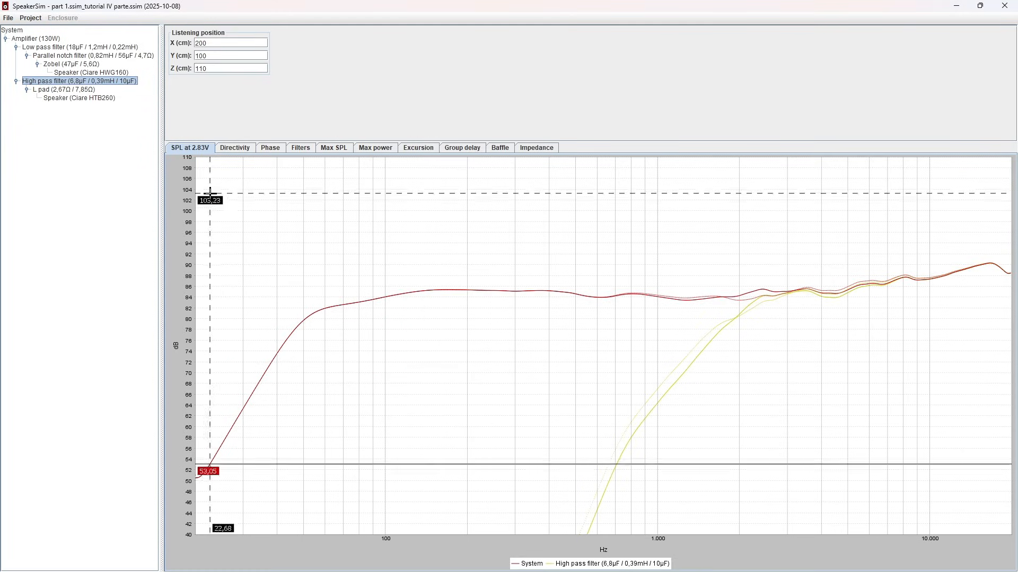
pyautogui.click(48, 39)
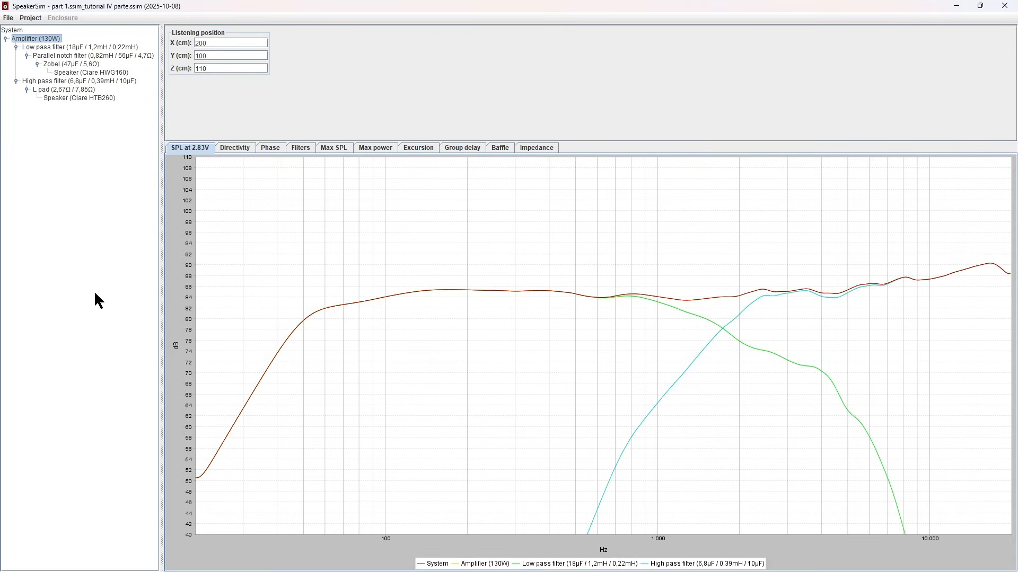
# - Set the tweeter L pad's attenuation to 6 dB and display the amplifier's SPL curves
pyautogui.doubleClick(87, 91)
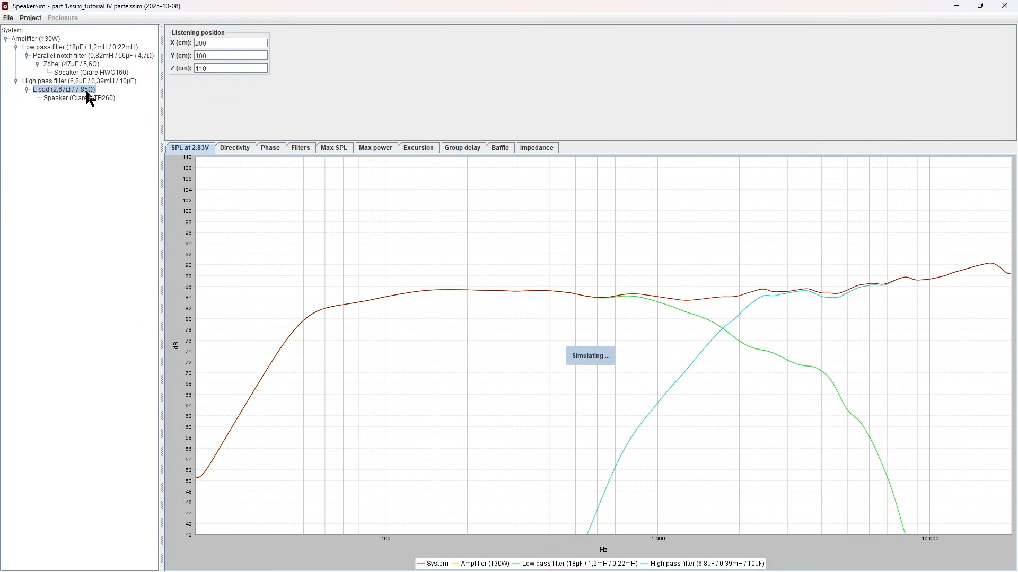
pyautogui.doubleClick(475, 234)
pyautogui.write('6')
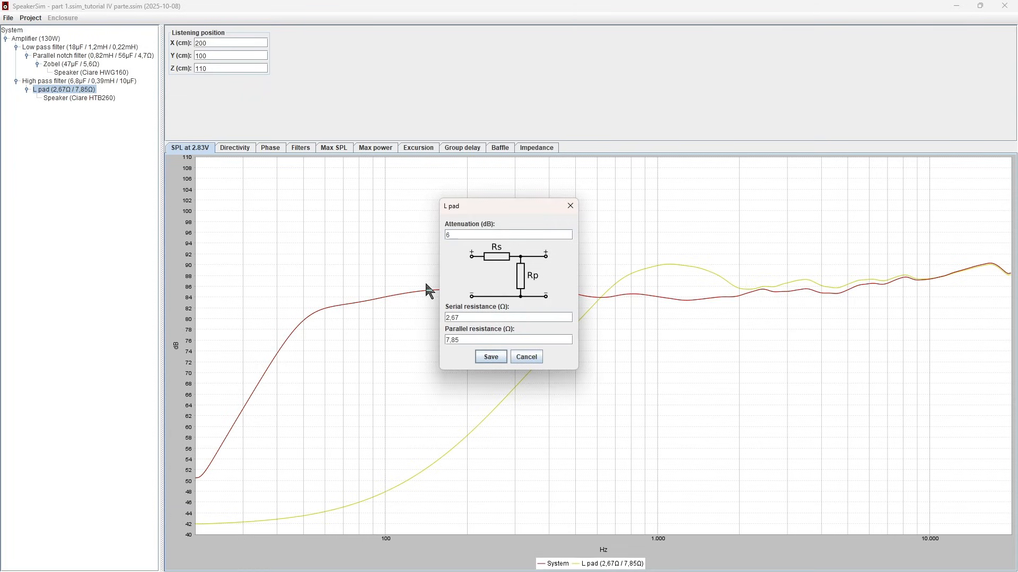
pyautogui.click(499, 361)
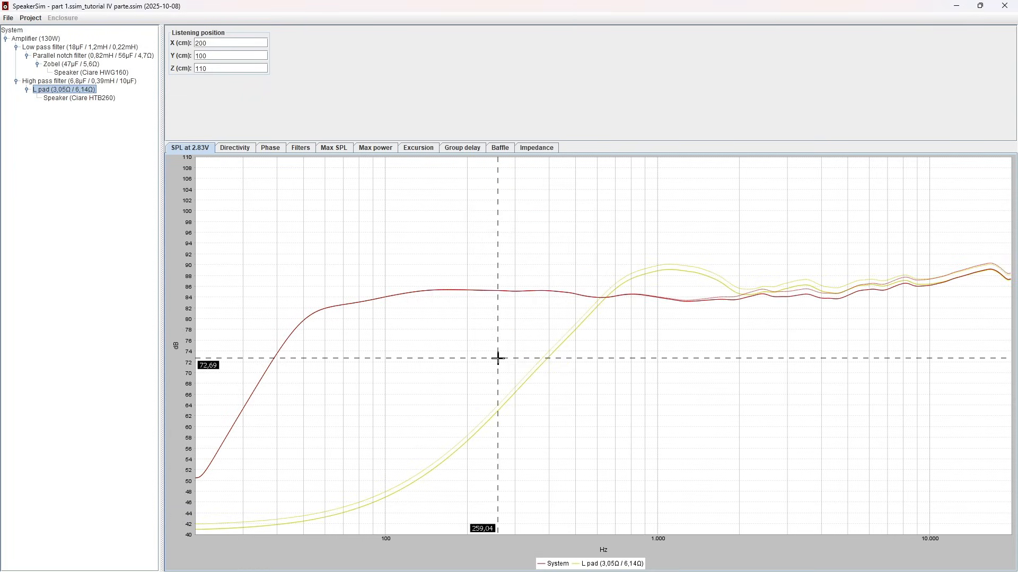
pyautogui.click(48, 38)
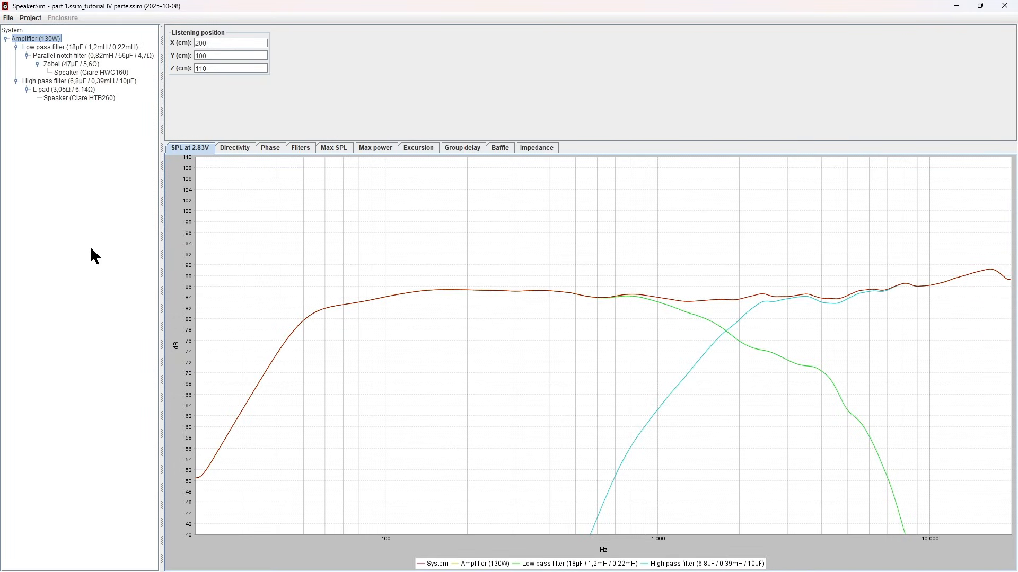
# - Set the low pass filter's RC1 resistance to 1 Ω
pyautogui.click(82, 48)
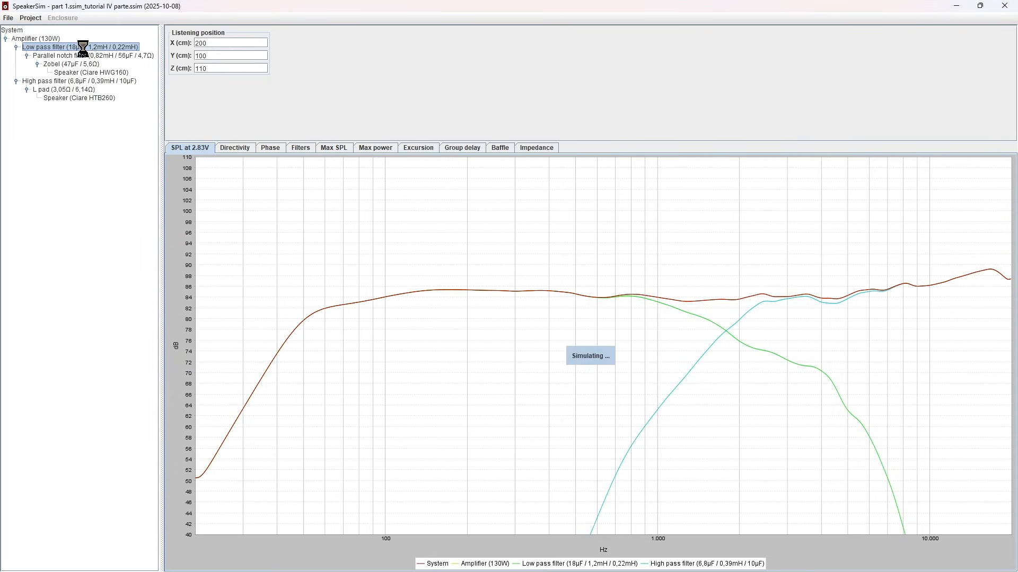
pyautogui.doubleClick(83, 47)
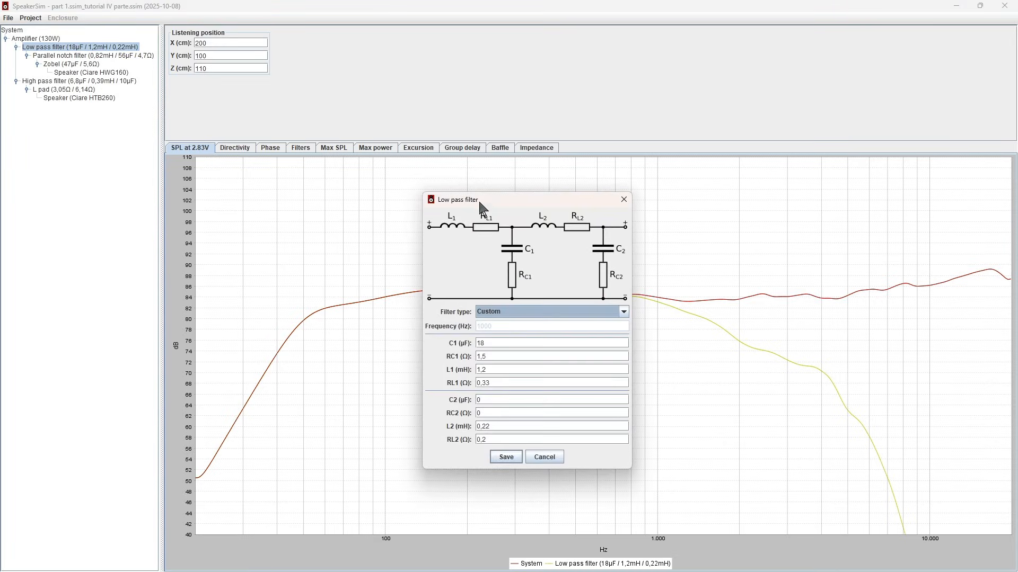
pyautogui.moveTo(442, 199); pyautogui.dragTo(331, 193)
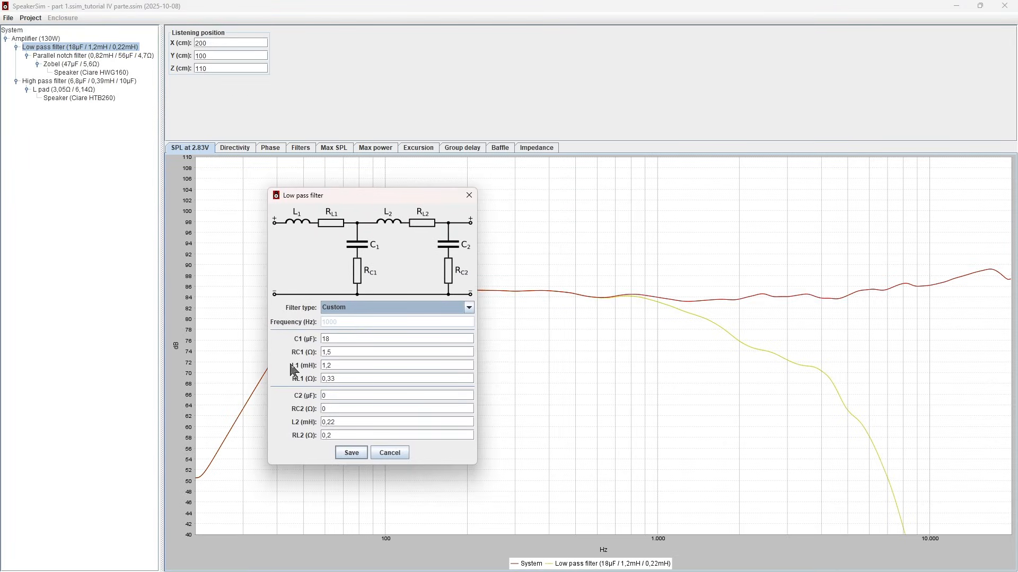
pyautogui.click(343, 337)
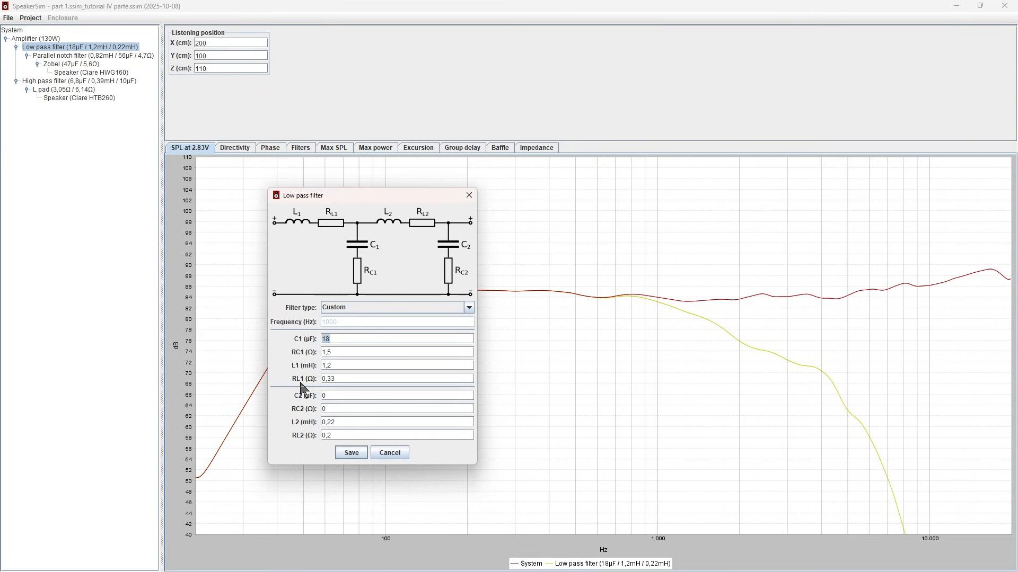
pyautogui.click(348, 352)
pyautogui.click(352, 453)
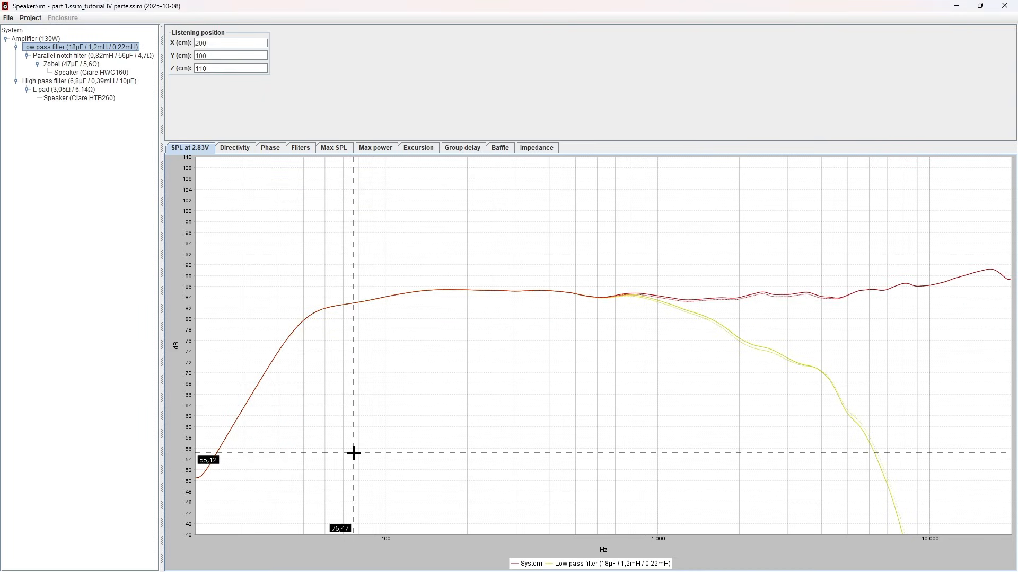
# - Set the low pass filter's RC1 resistance to 0,5 Ω
pyautogui.doubleClick(84, 49)
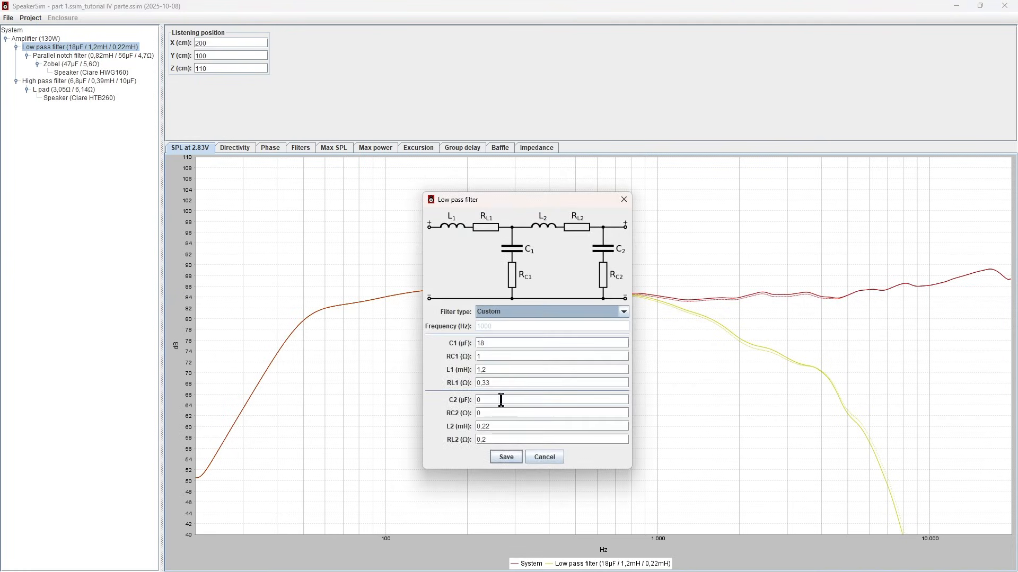
pyautogui.doubleClick(500, 356)
pyautogui.write('0,5')
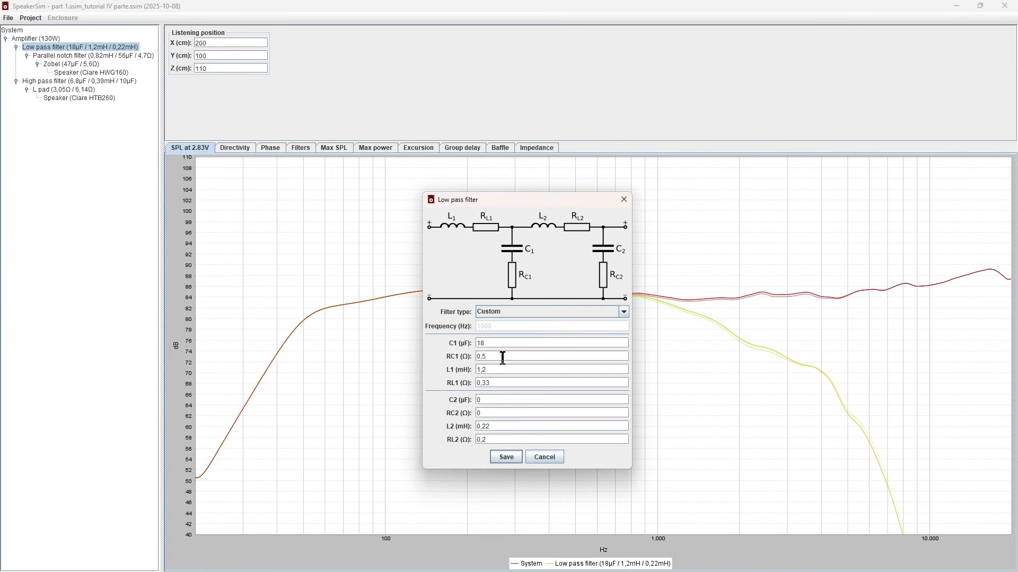
pyautogui.click(508, 457)
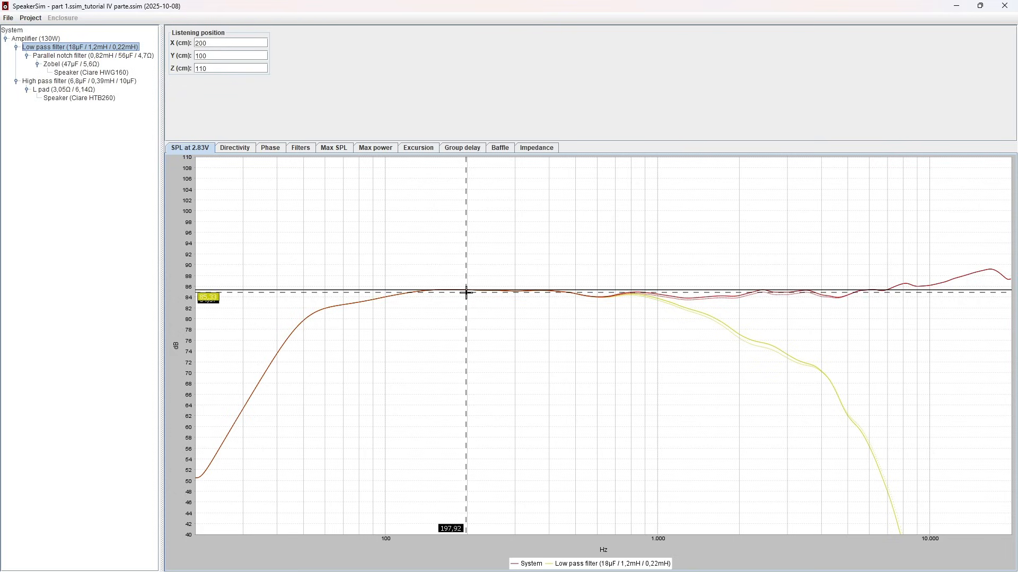
# - Set the low pass filter's RC1 resistance to 0 Ω
pyautogui.doubleClick(80, 47)
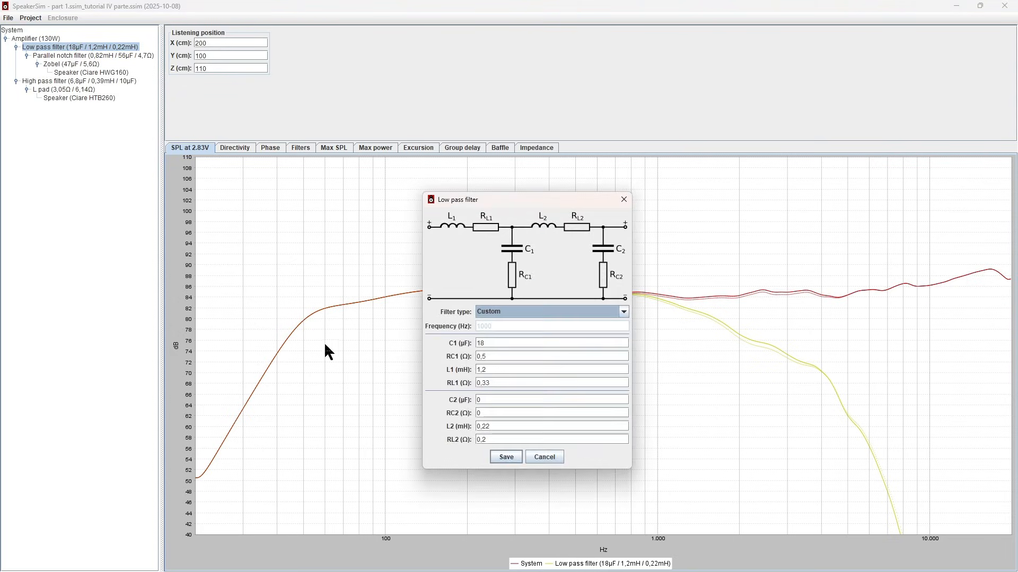
pyautogui.doubleClick(508, 357)
pyautogui.write('0')
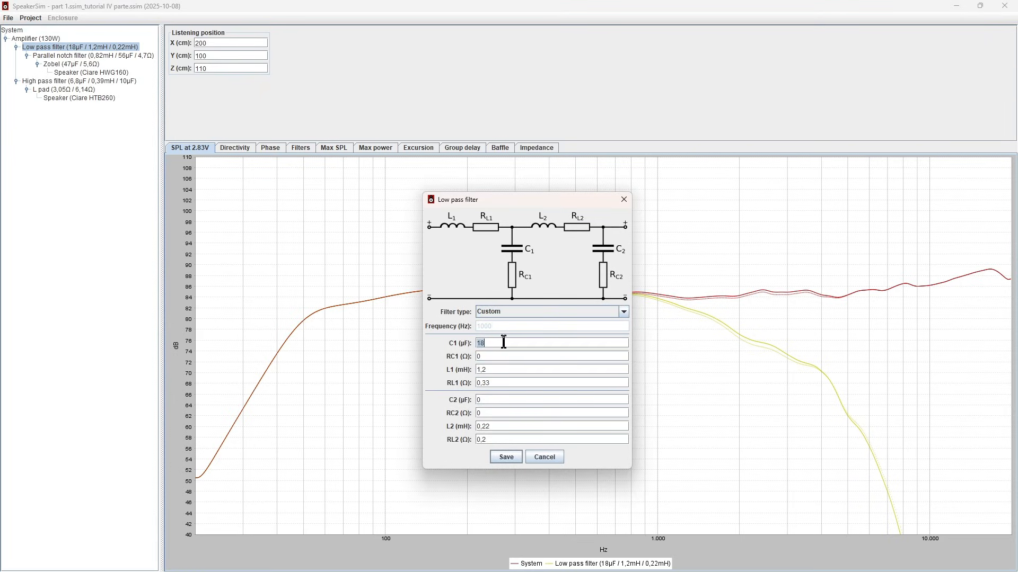
pyautogui.click(506, 457)
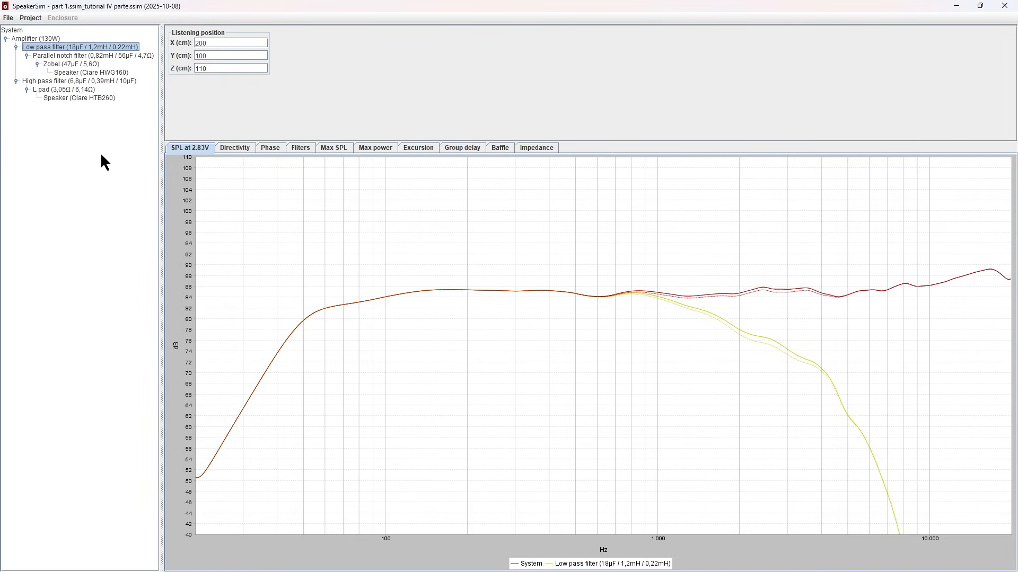
# - Set the Ciare HTB260 tweeter's driver position from the left edge of the baffle to 12,5 cm
pyautogui.click(91, 98)
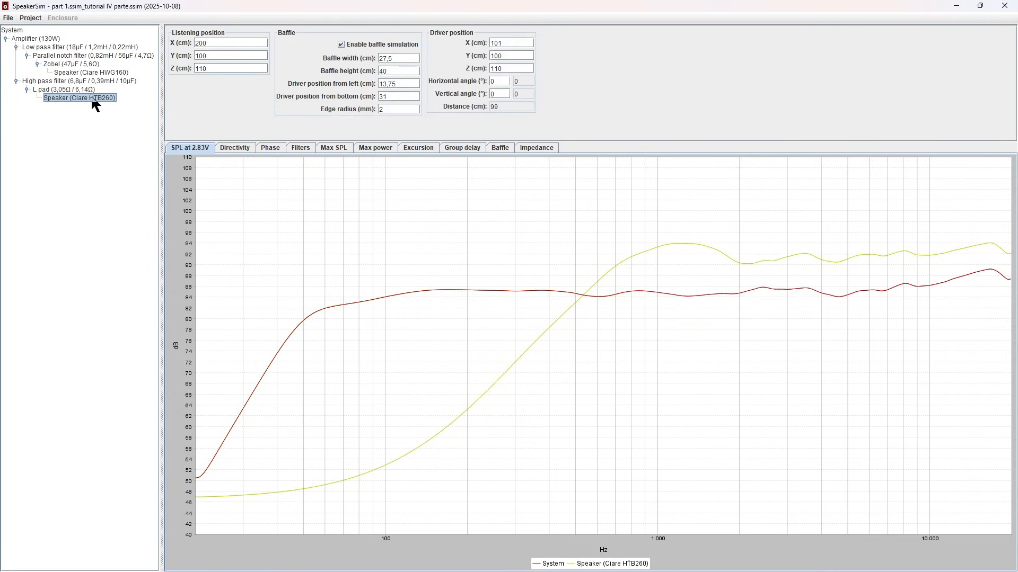
pyautogui.doubleClick(400, 84)
pyautogui.write('12,5')
pyautogui.doubleClick(396, 109)
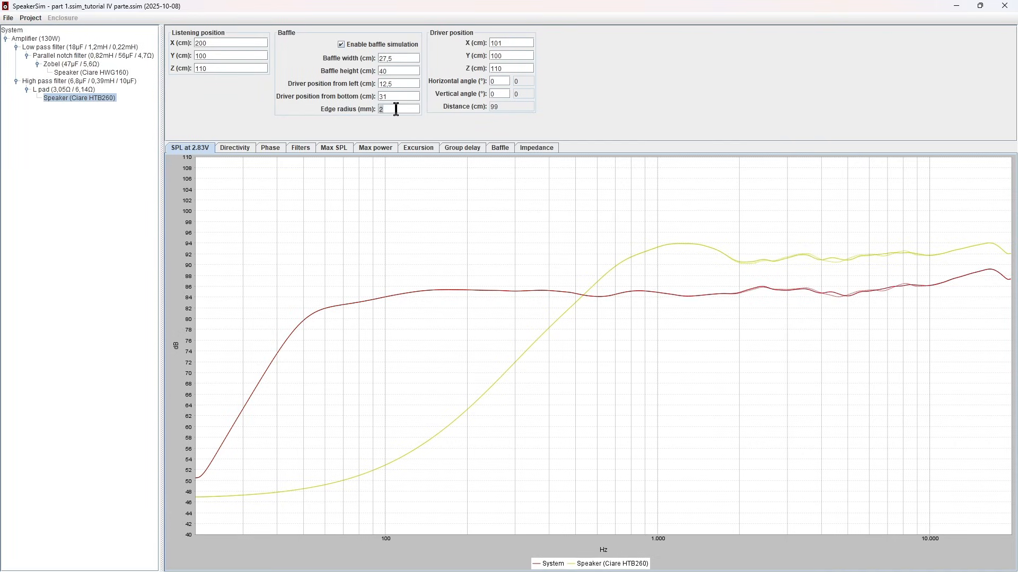
# - Set the tweeter's driver position from the left baffle edge to 12 cm and display the amplifier's SPL curves
pyautogui.doubleClick(404, 83)
pyautogui.press('Right')
pyautogui.doubleClick(395, 110)
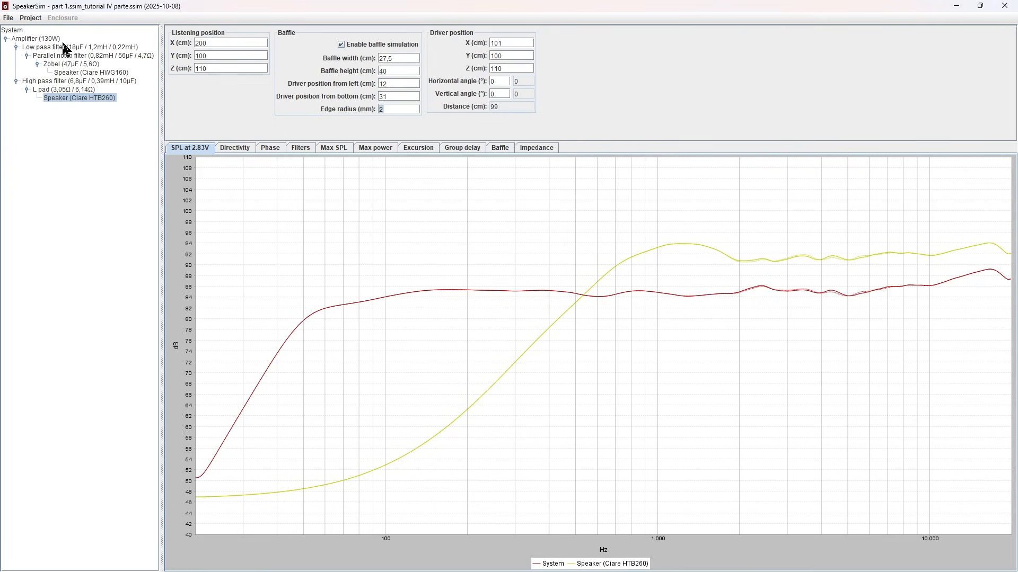
pyautogui.click(36, 39)
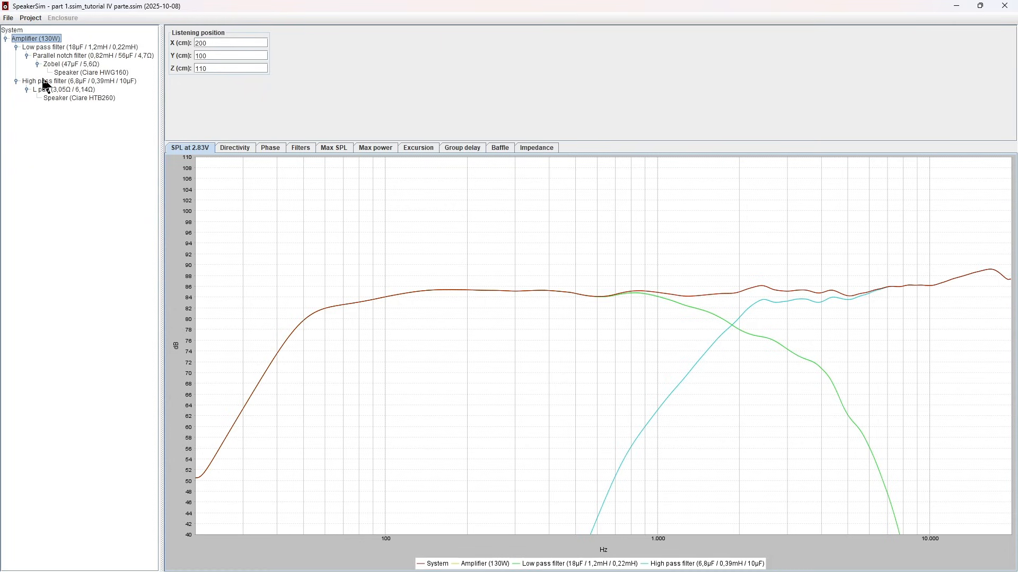
# - Set the high pass filter's C2 capacitance to 15 µF and display the amplifier's SPL curves
pyautogui.click(106, 98)
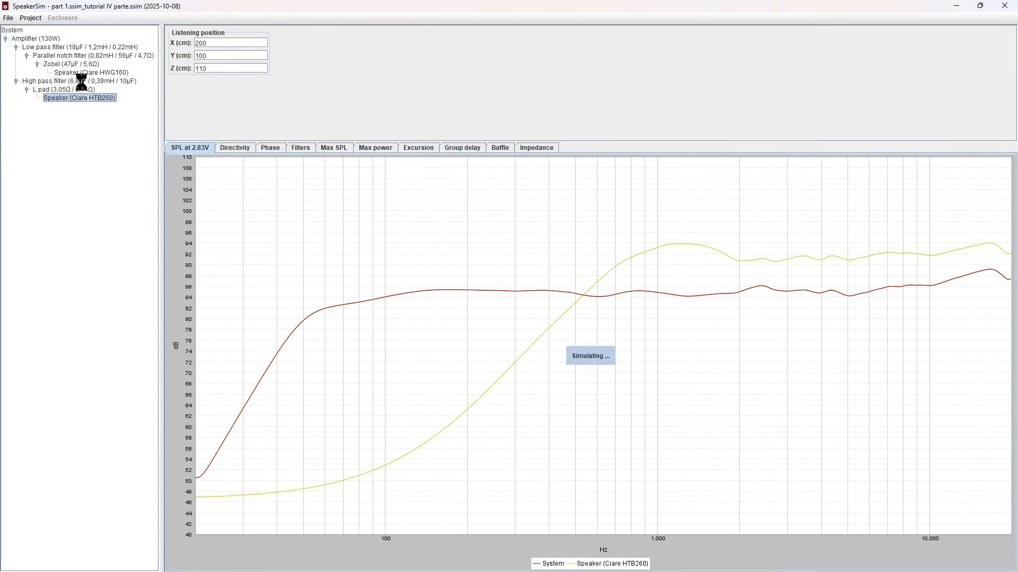
pyautogui.doubleClick(82, 82)
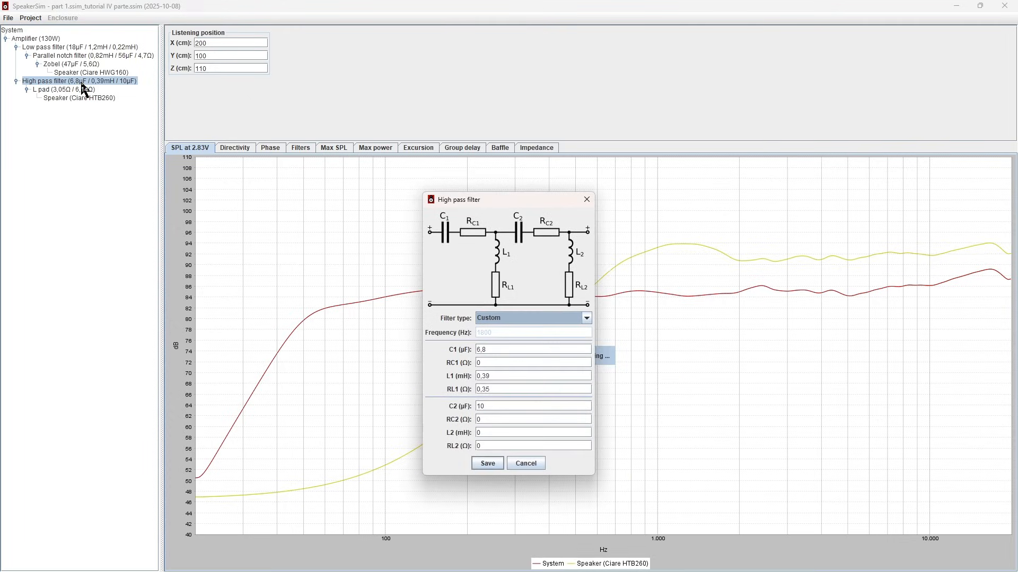
pyautogui.doubleClick(502, 406)
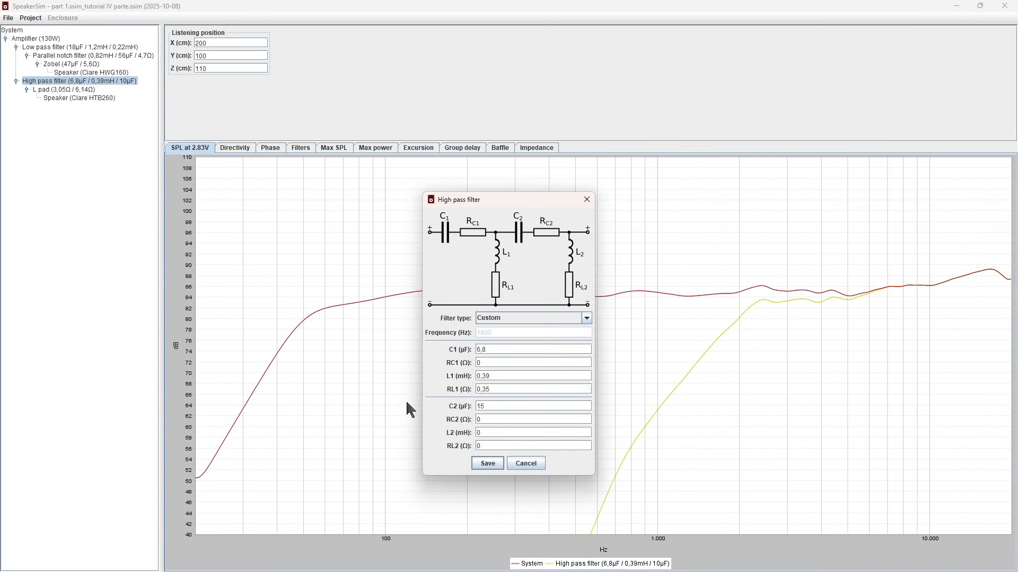
pyautogui.click(489, 465)
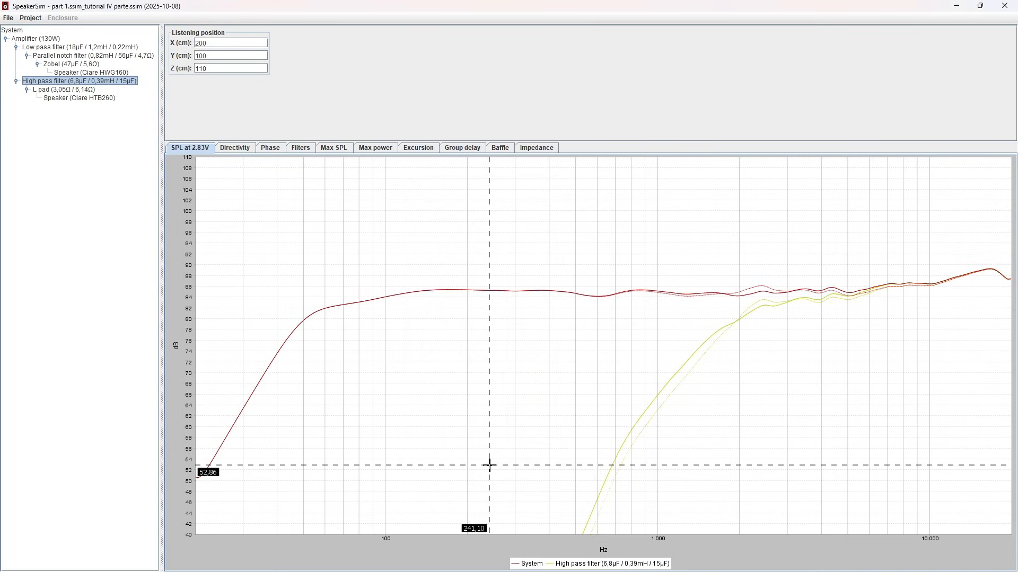
pyautogui.click(59, 46)
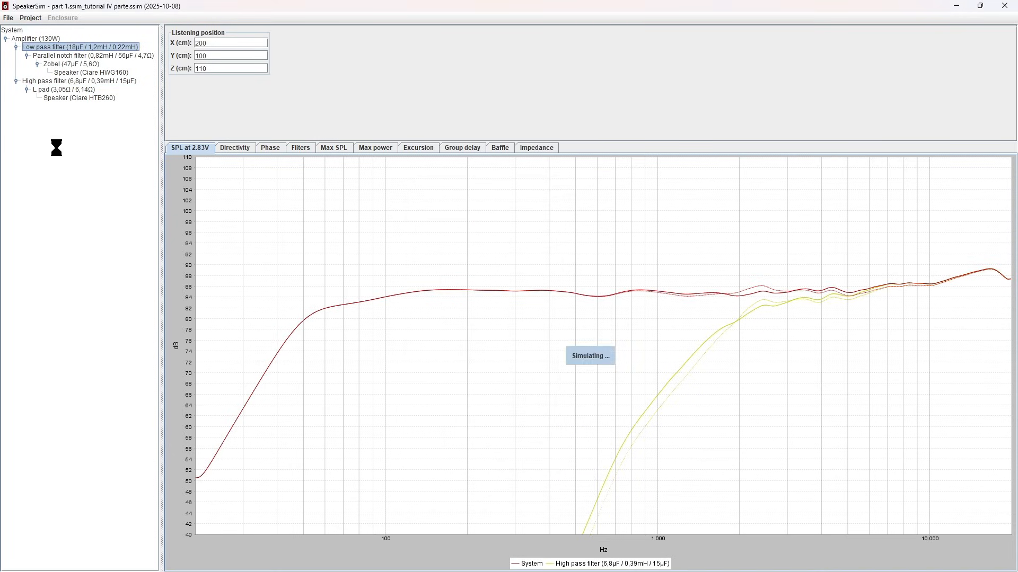
pyautogui.click(29, 39)
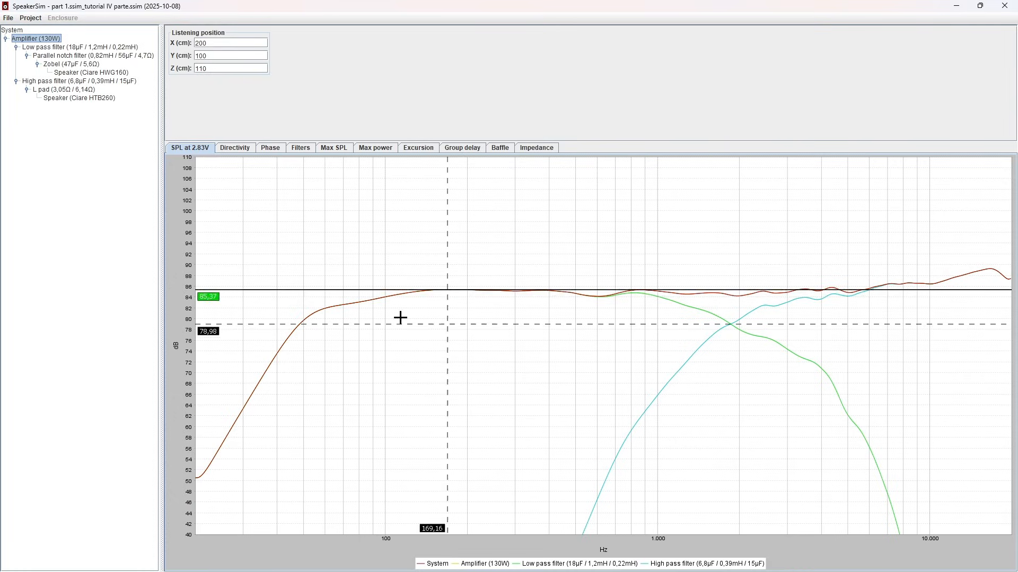
# - Enable room simulation in the project's simulation settings and save them
pyautogui.click(28, 18)
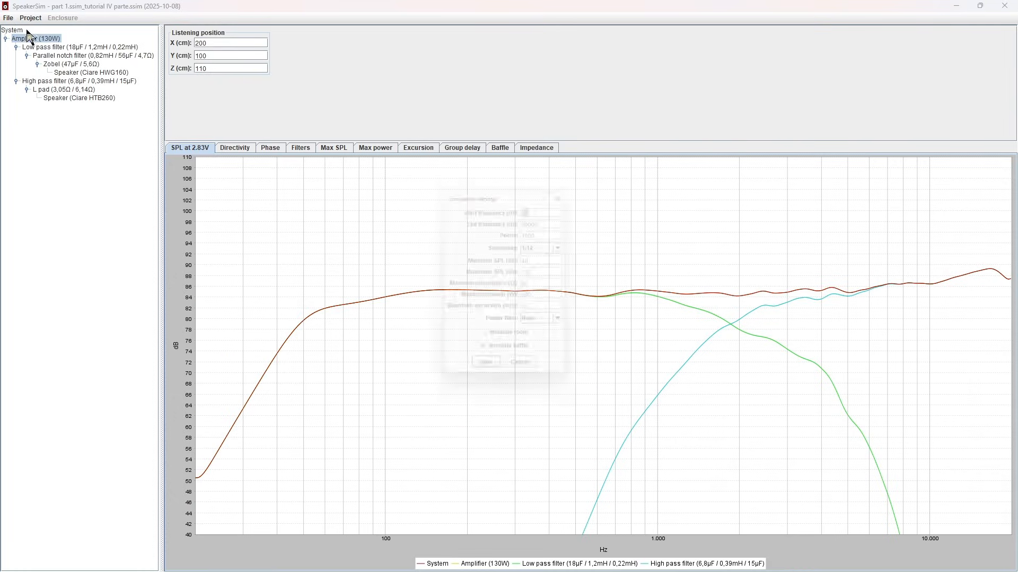
pyautogui.click(31, 31)
pyautogui.click(488, 341)
pyautogui.click(487, 374)
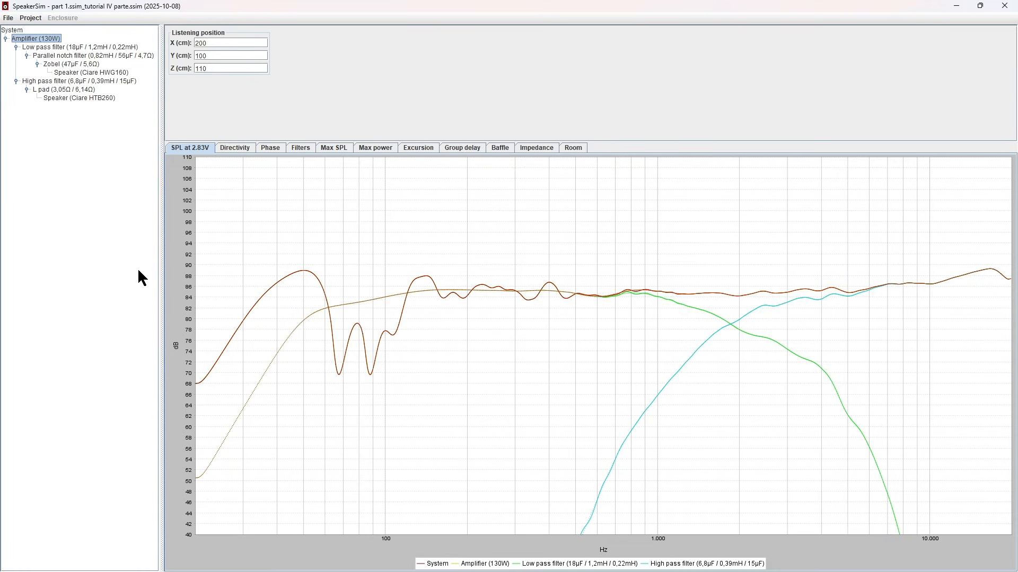
# - Disable room simulation in the project's simulation settings and save them
pyautogui.click(30, 18)
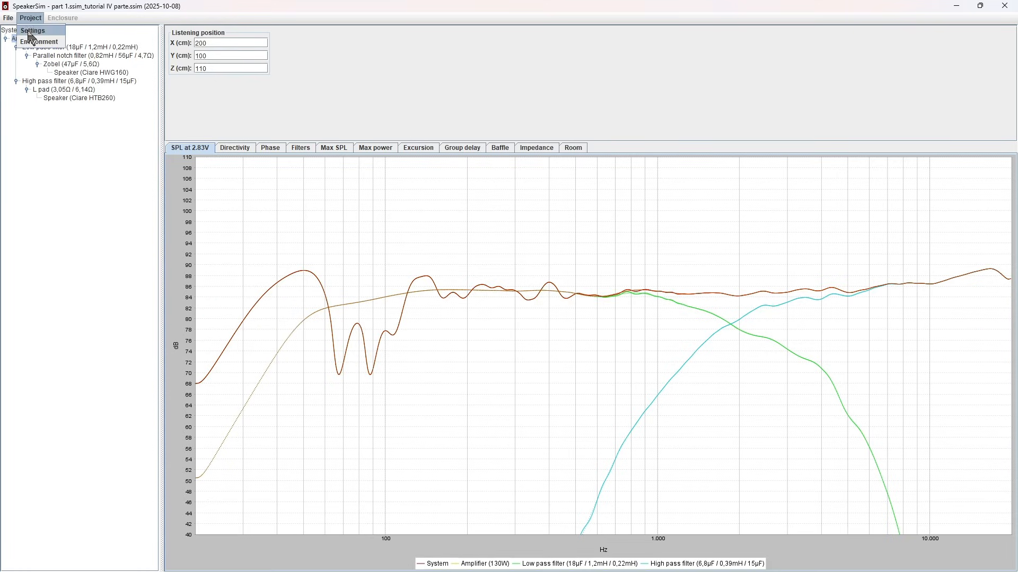
pyautogui.click(42, 30)
pyautogui.click(485, 342)
pyautogui.click(487, 372)
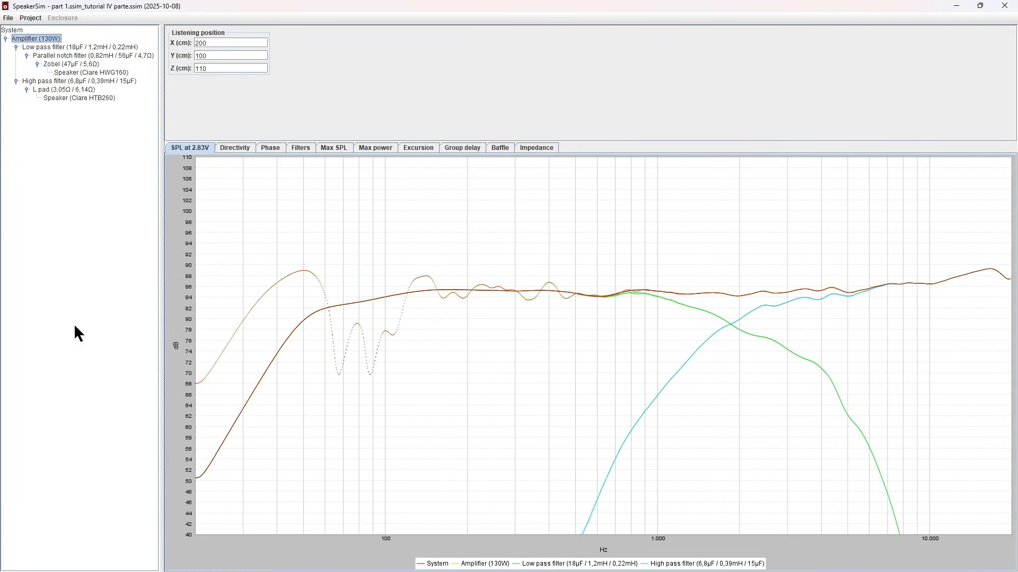
# - Compare the low pass and high pass filters' phase curves with the amplifier's SPL curves, recalculating the amplifier simulation
pyautogui.click(269, 149)
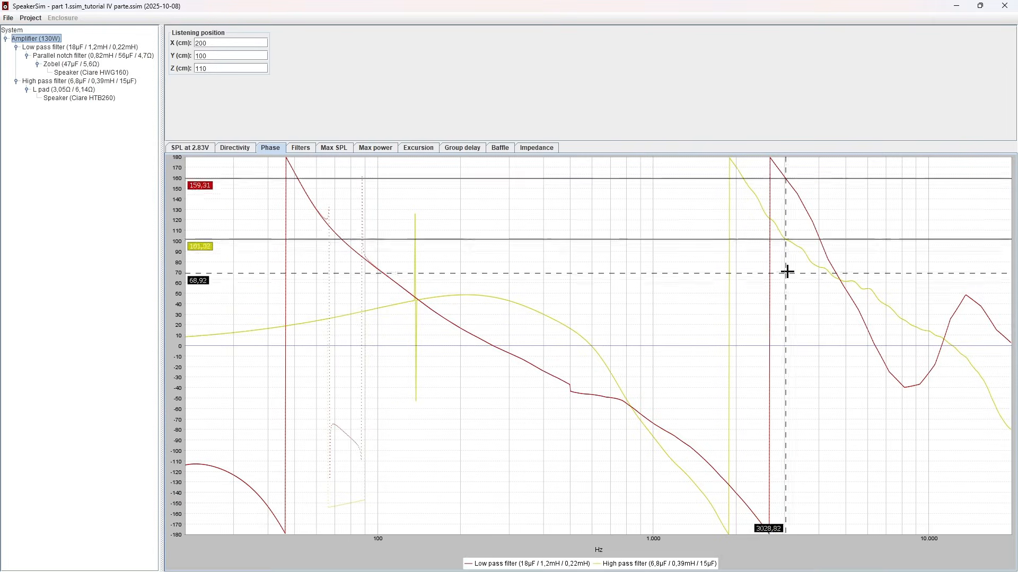
pyautogui.click(199, 150)
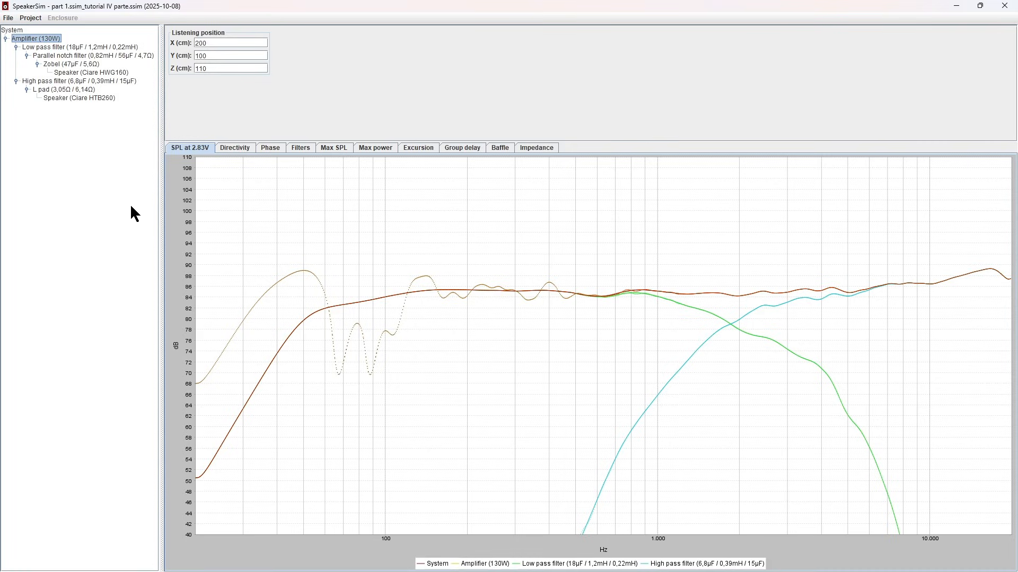
pyautogui.click(92, 48)
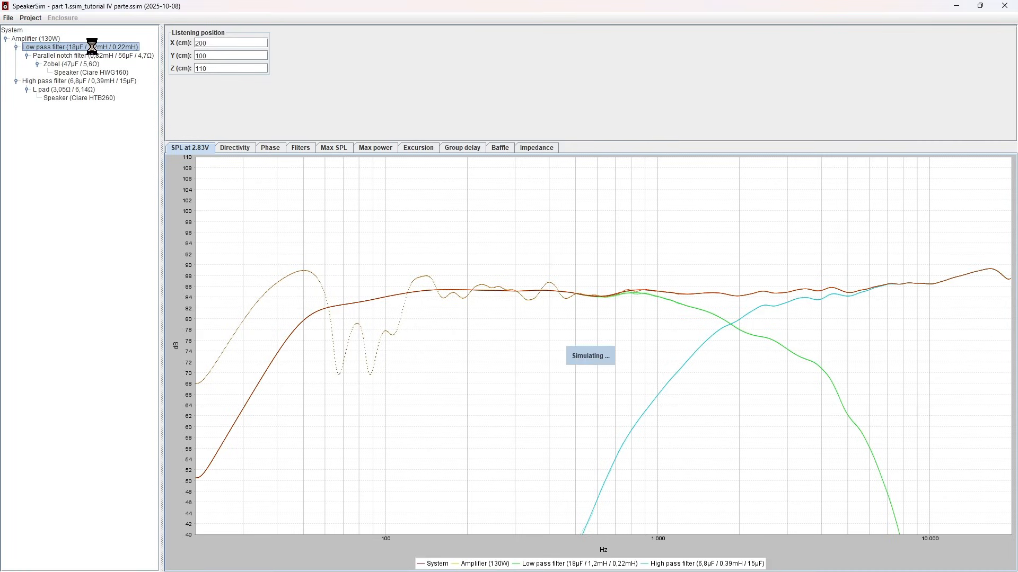
pyautogui.click(47, 39)
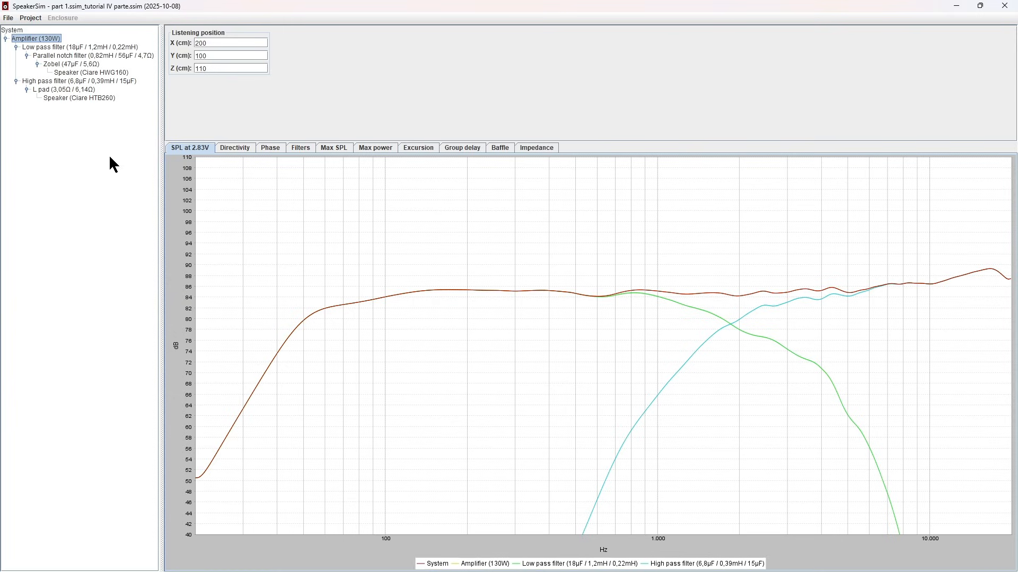
pyautogui.click(273, 148)
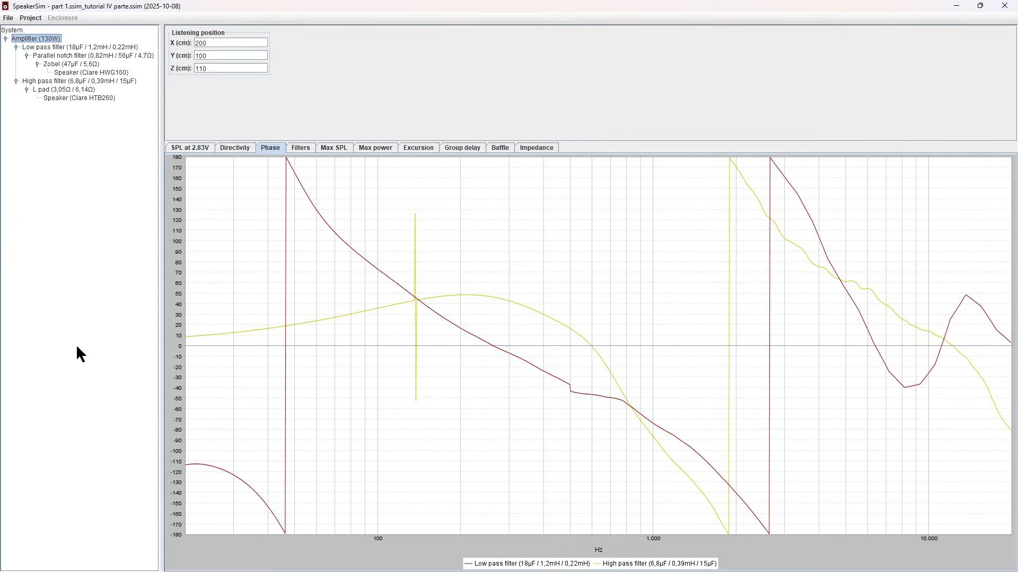
pyautogui.click(195, 150)
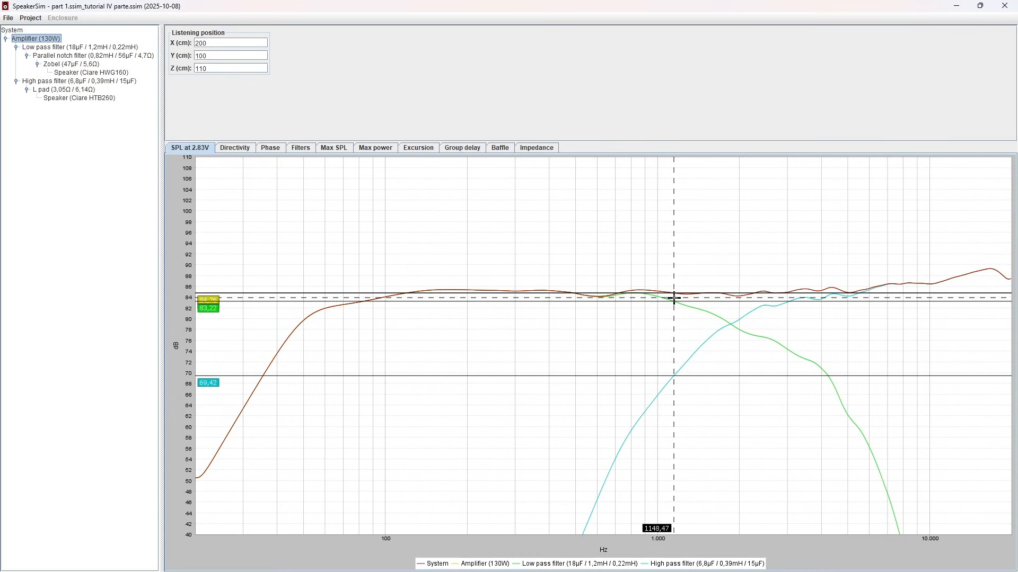
# - Switch to IrfanView to study the first- and second-order all-pass filter schematics in all-pass.jpg, and return to SpeakerSim
pyautogui.moveTo(626, 570)
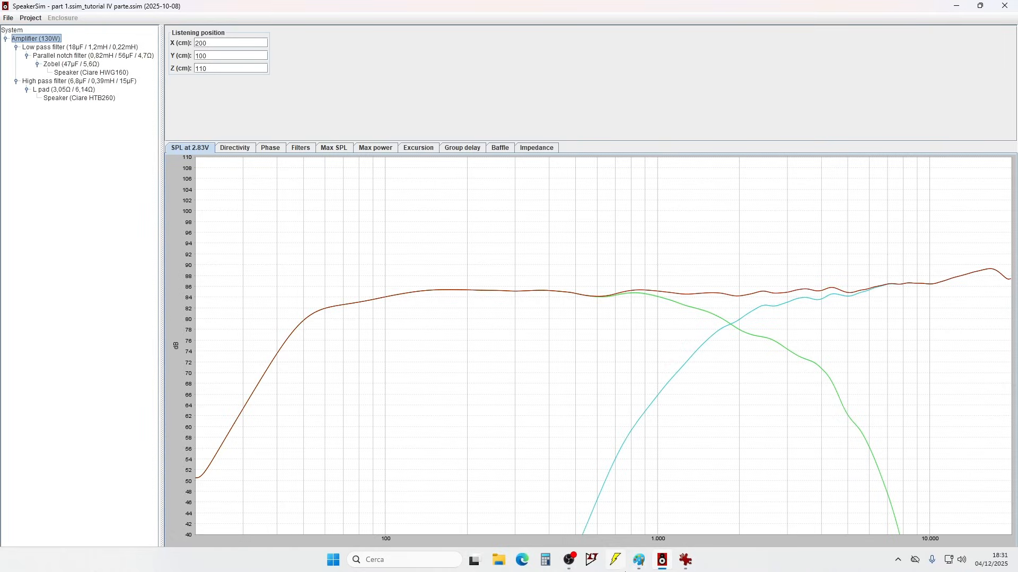
pyautogui.click(683, 566)
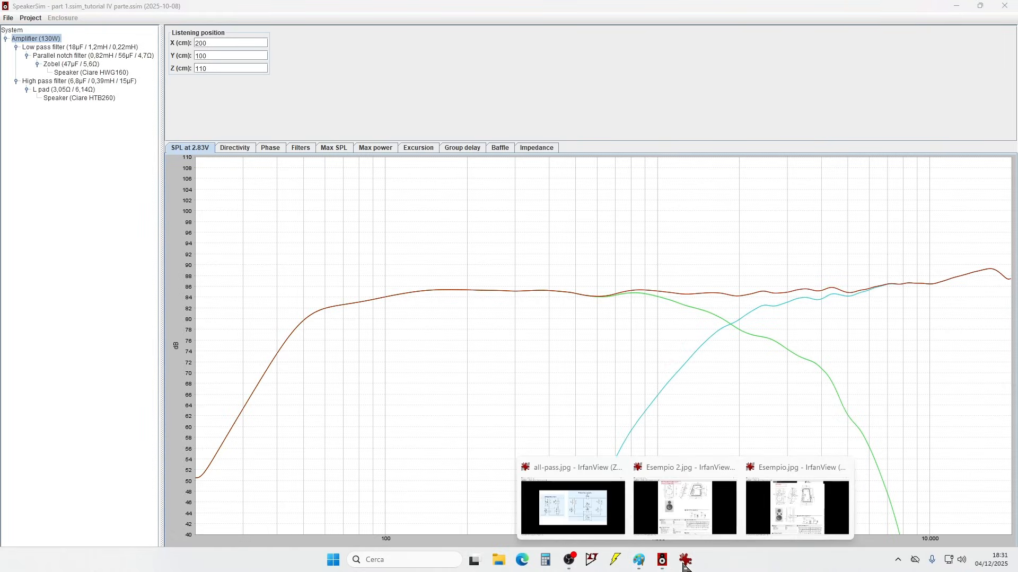
pyautogui.click(588, 530)
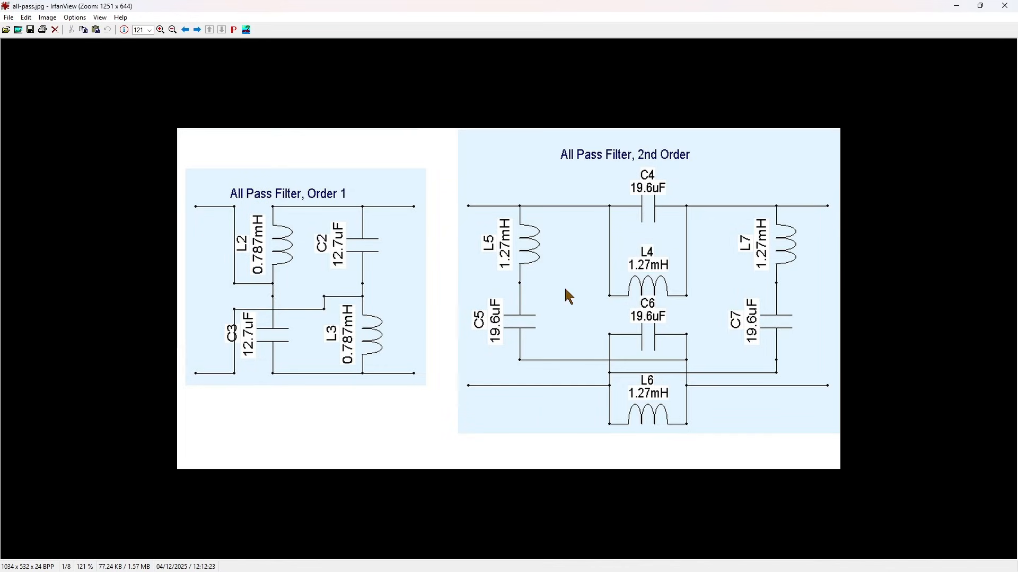
pyautogui.click(955, 6)
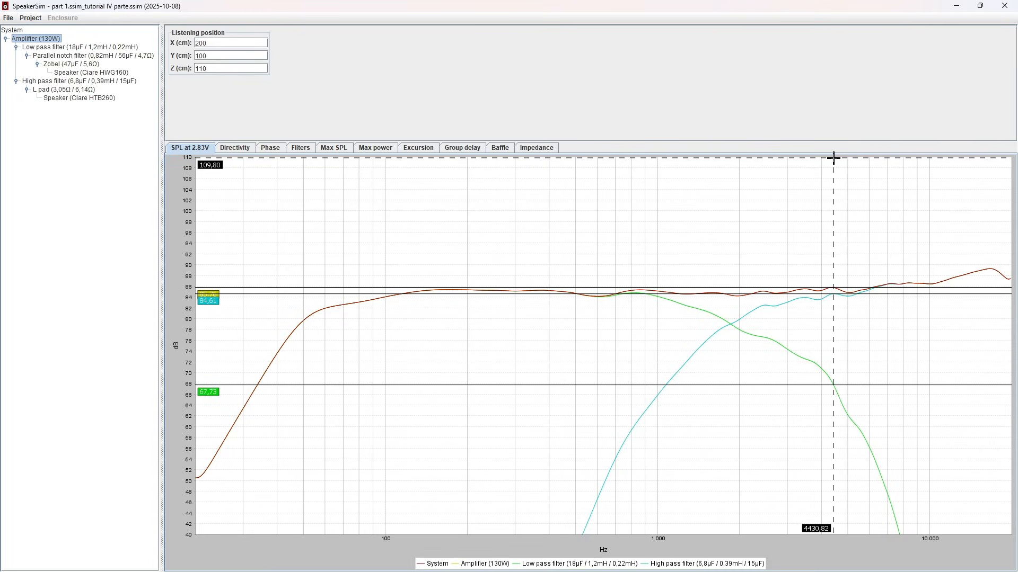
pyautogui.moveTo(609, 571)
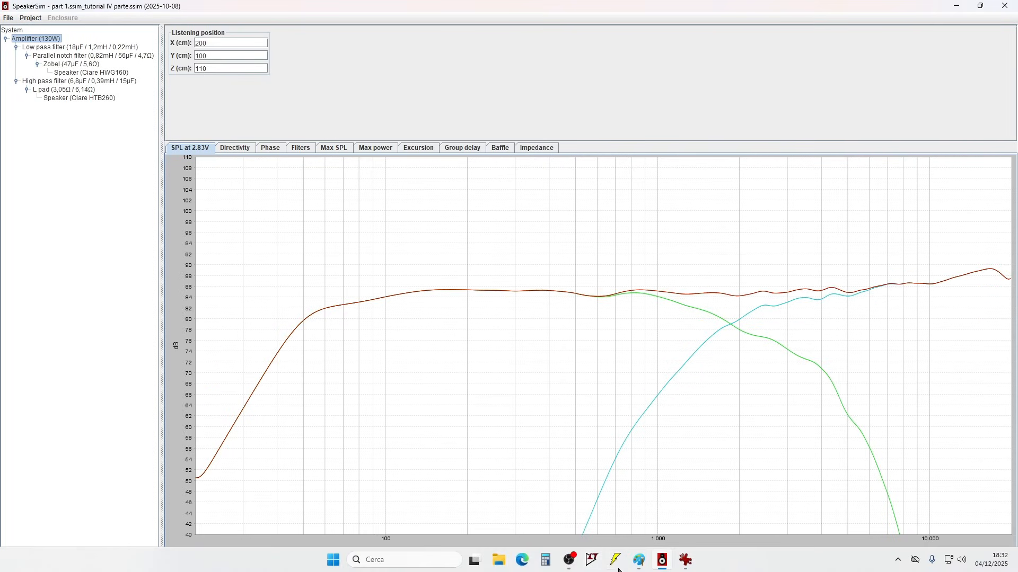
pyautogui.moveTo(684, 563)
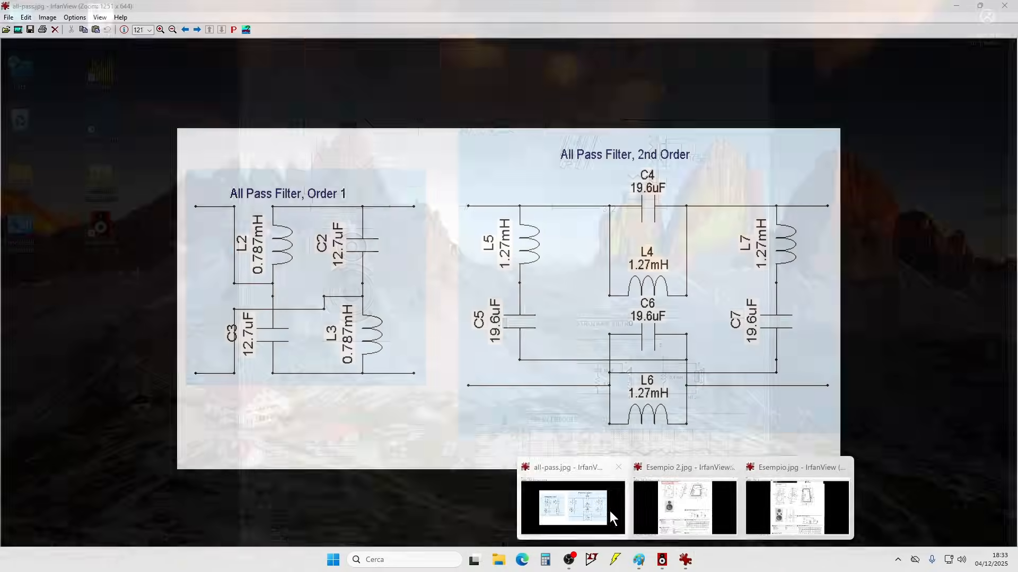
pyautogui.click(610, 511)
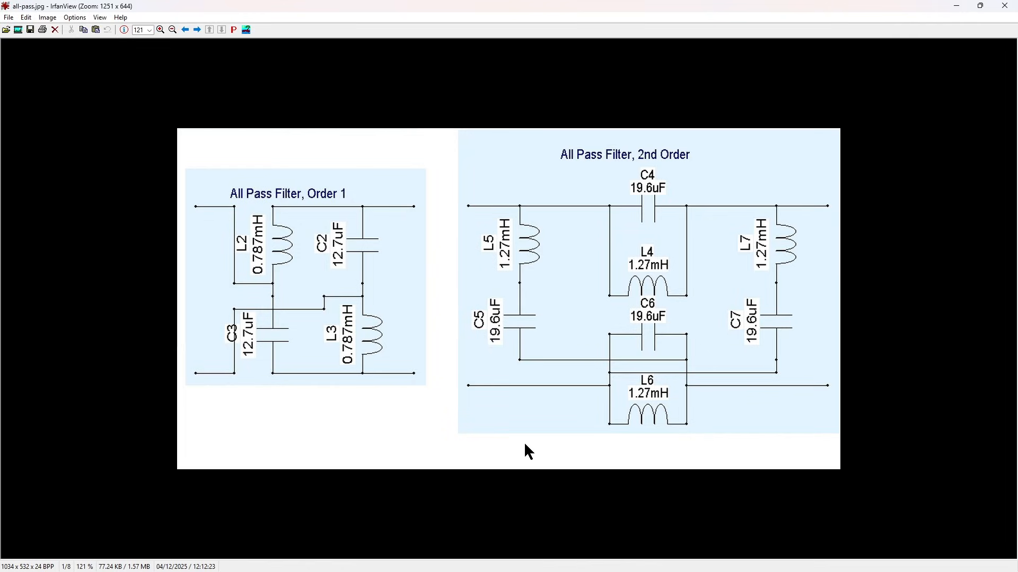
pyautogui.click(957, 6)
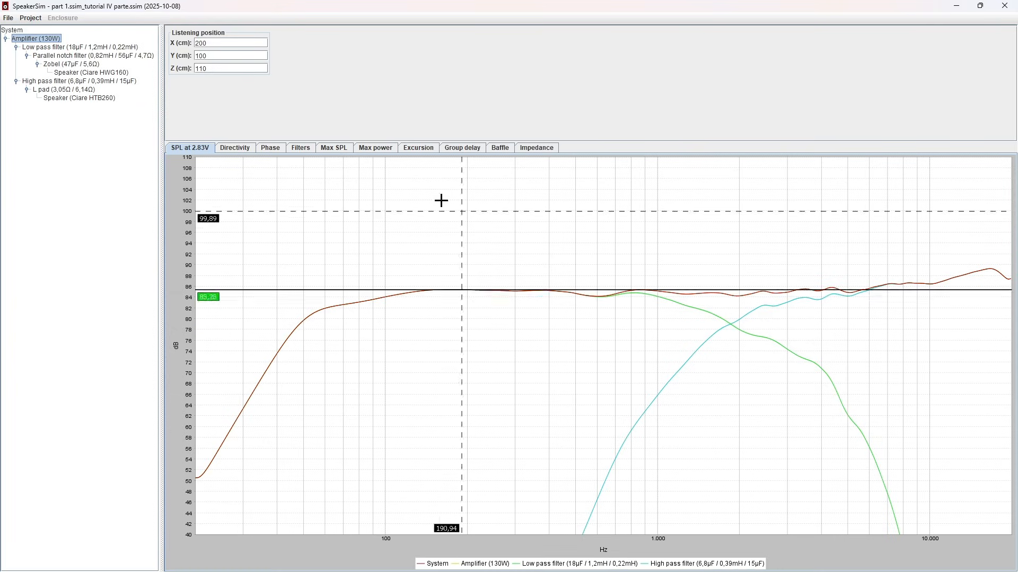
# - Review the amplifier's phase and directivity graphs and return to its SPL curves
pyautogui.click(270, 148)
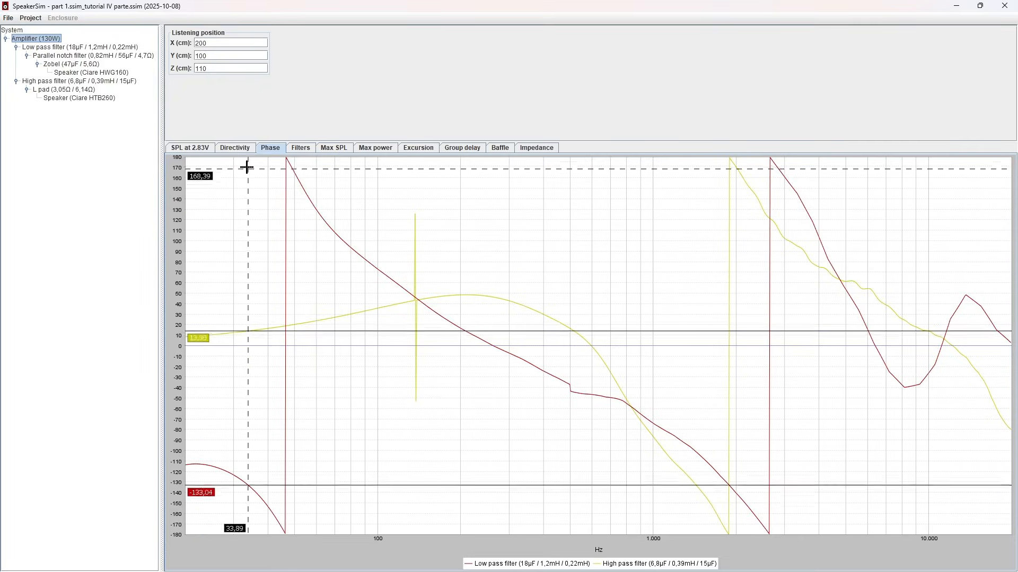
pyautogui.click(235, 149)
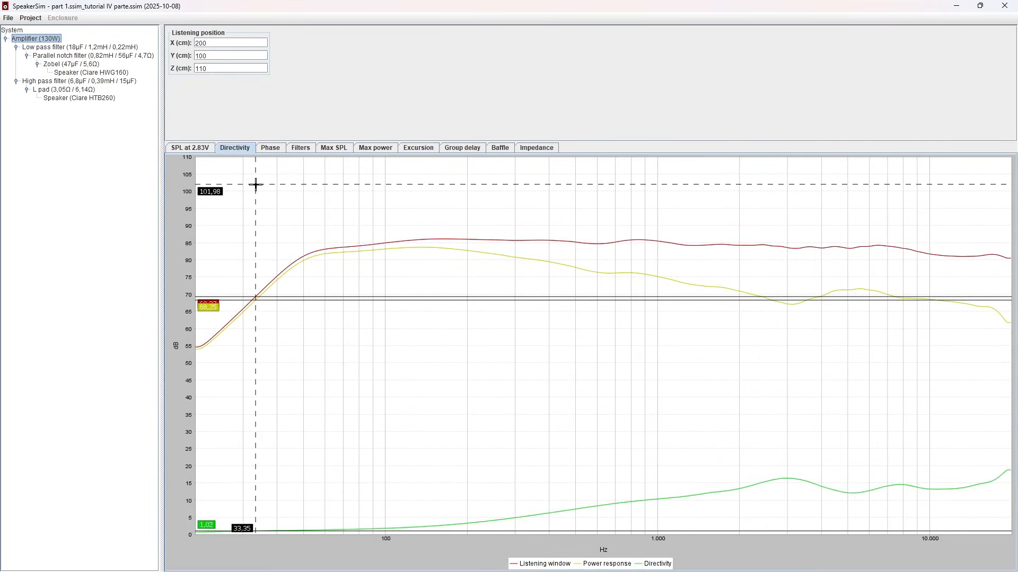
pyautogui.click(201, 148)
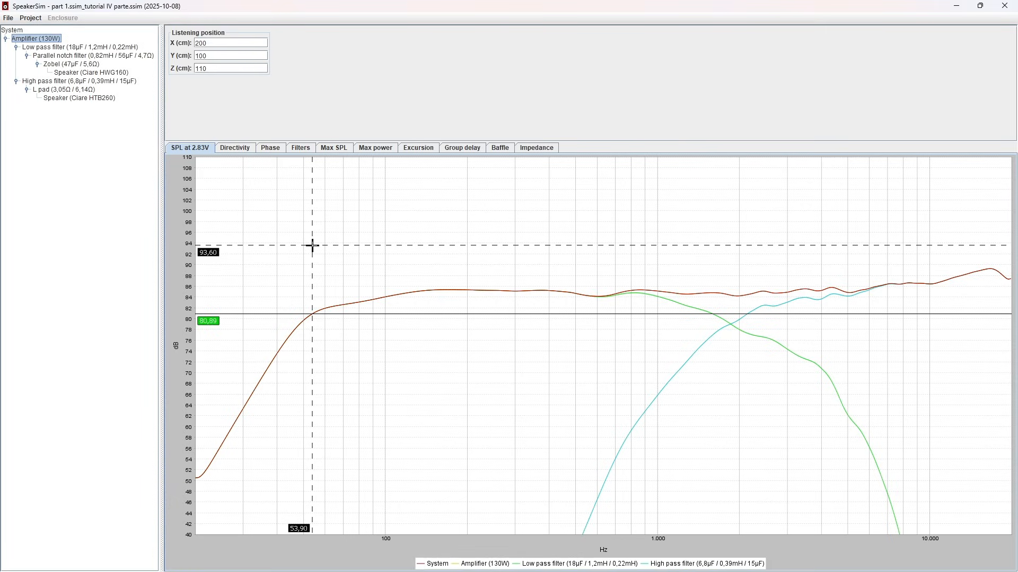
# - Check the driver positions of the Ciare HTB260 tweeter and HWG160 woofer, and redisplay the amplifier's SPL curves
pyautogui.click(97, 98)
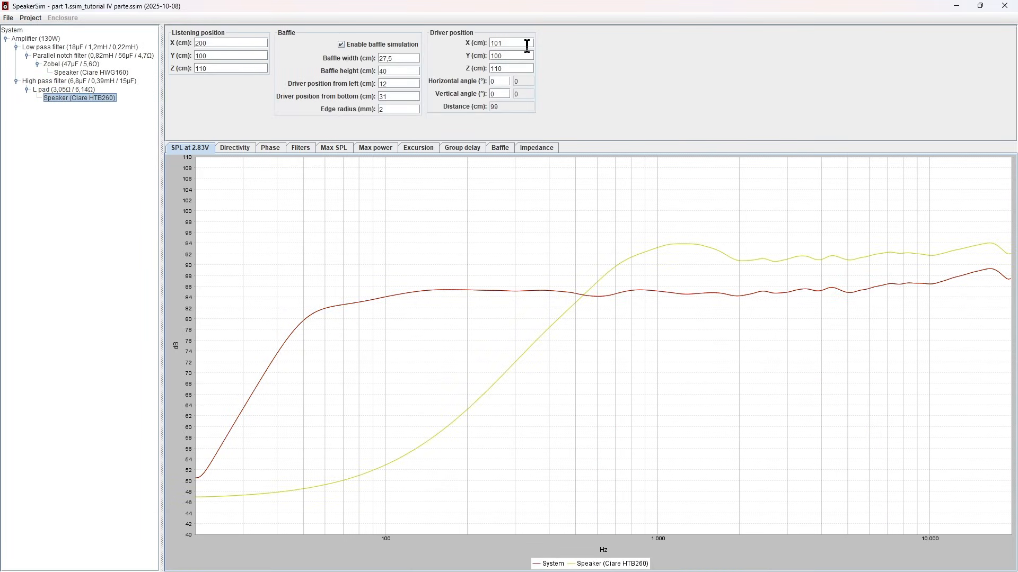
pyautogui.doubleClick(527, 46)
pyautogui.click(96, 73)
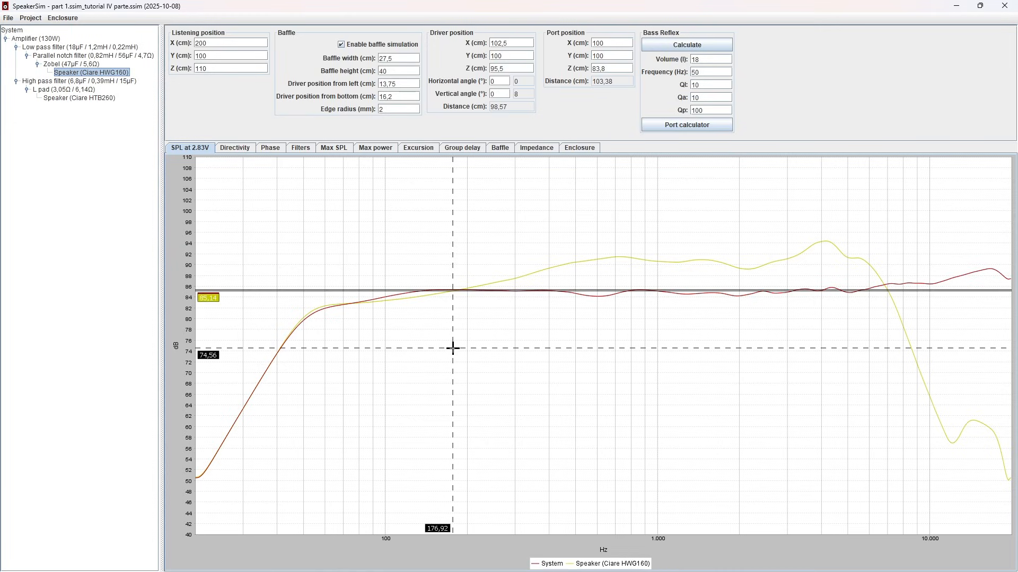
pyautogui.click(65, 47)
pyautogui.click(28, 38)
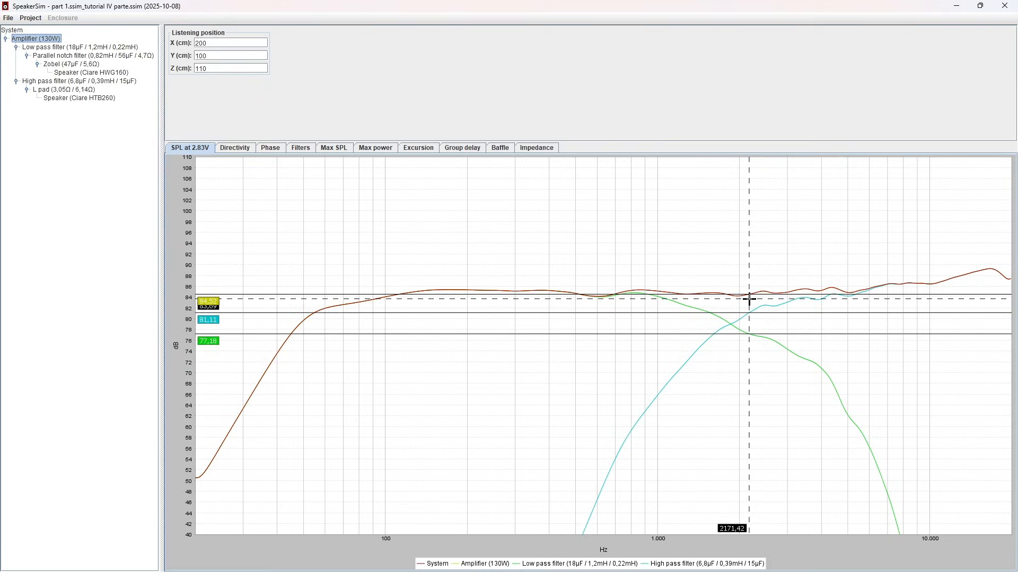
# - Switch to Calculator and divide 344 by 2000, keeping the calculator clear of the SPL graph
pyautogui.moveTo(228, 571)
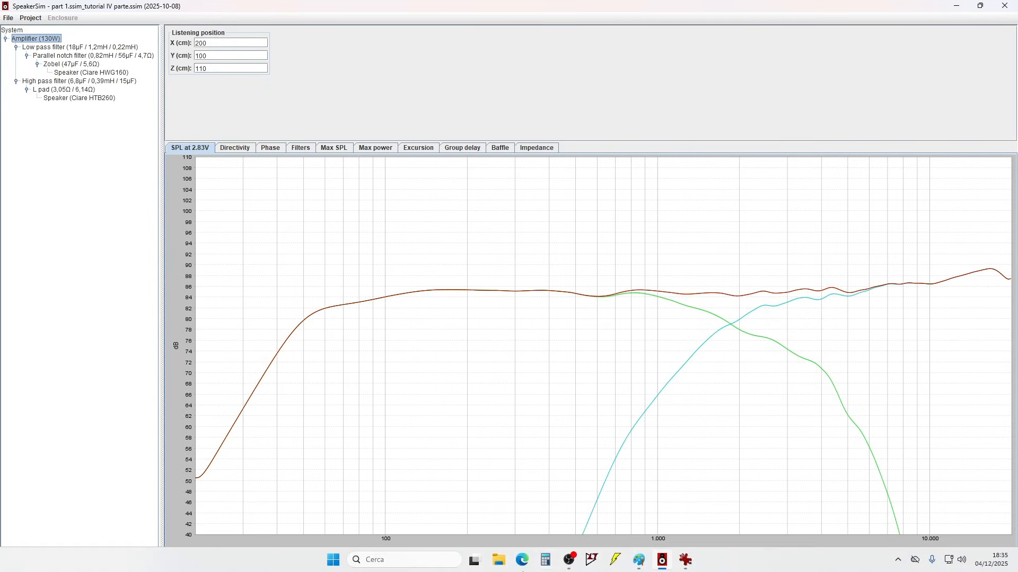
pyautogui.click(545, 560)
pyautogui.moveTo(107, 200); pyautogui.dragTo(390, 102)
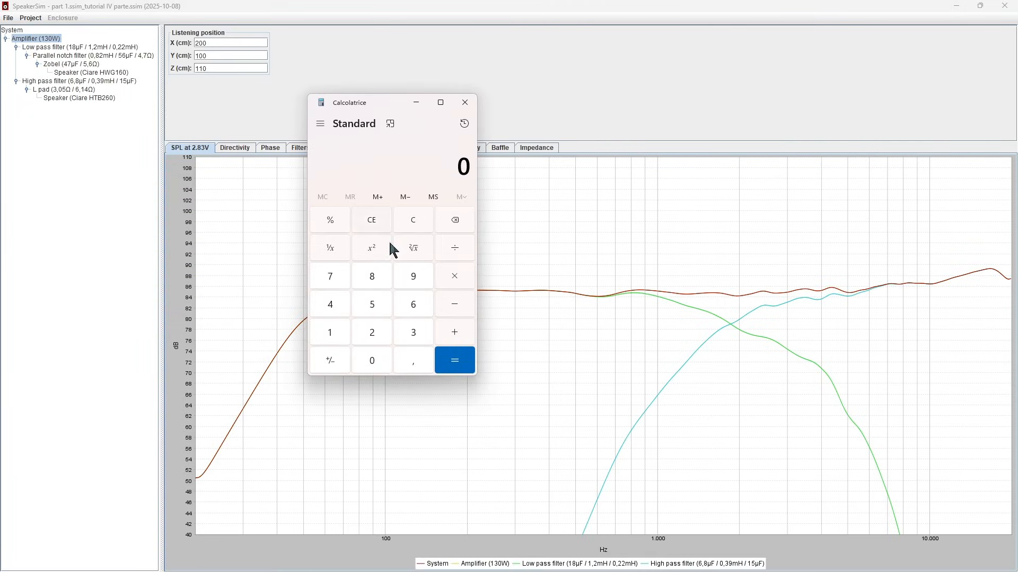
pyautogui.click(412, 333)
pyautogui.click(334, 311)
pyautogui.click(332, 310)
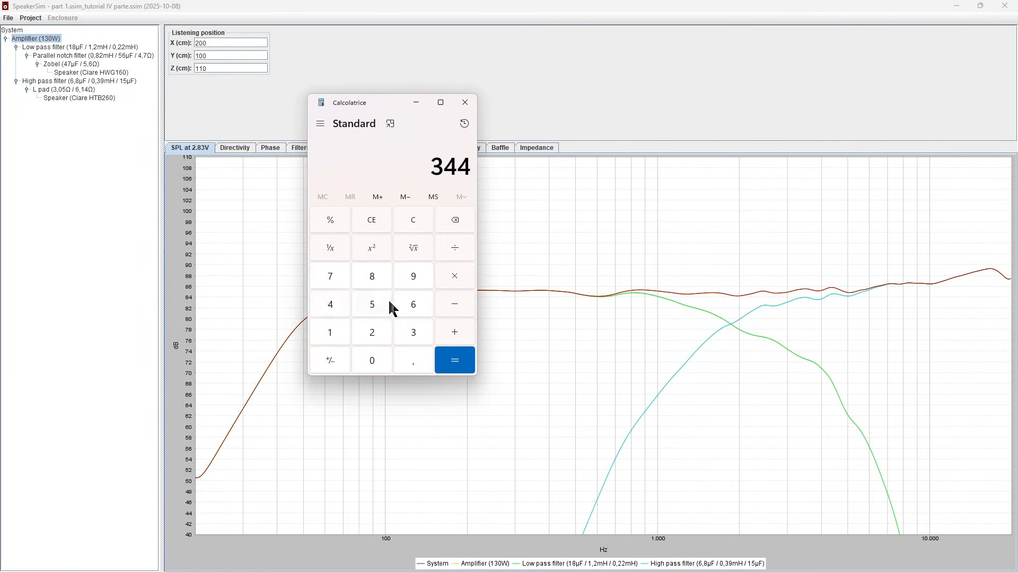
pyautogui.click(455, 248)
pyautogui.click(371, 333)
pyautogui.click(372, 361)
pyautogui.click(371, 362)
pyautogui.click(371, 361)
pyautogui.click(445, 360)
pyautogui.moveTo(381, 100); pyautogui.dragTo(92, 196)
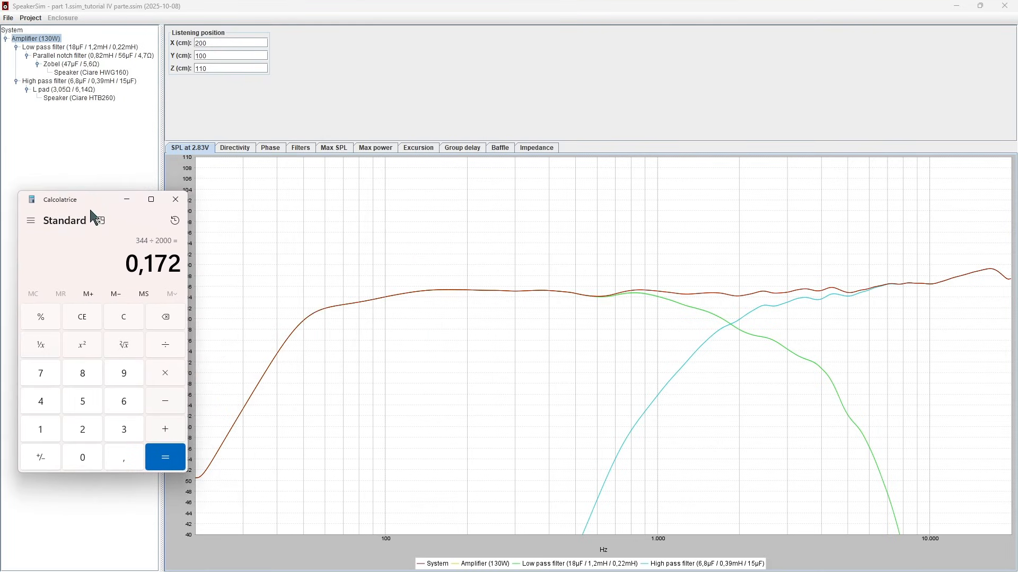
# - Divide 360 by 8 in a fresh calculation and close Calculator
pyautogui.click(123, 320)
pyautogui.click(124, 429)
pyautogui.click(124, 401)
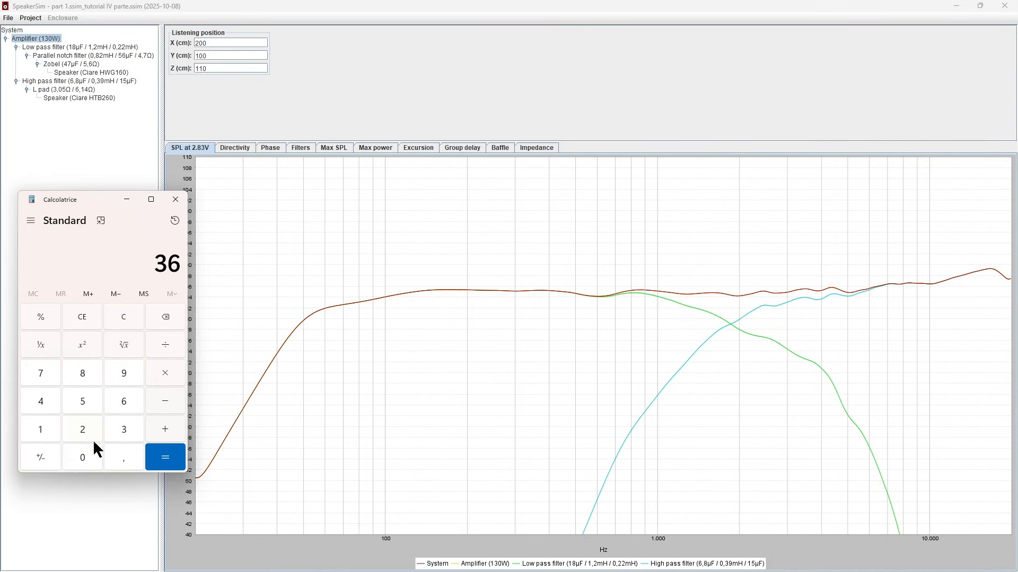
pyautogui.click(82, 456)
pyautogui.click(165, 346)
pyautogui.click(84, 375)
pyautogui.click(161, 463)
pyautogui.click(175, 199)
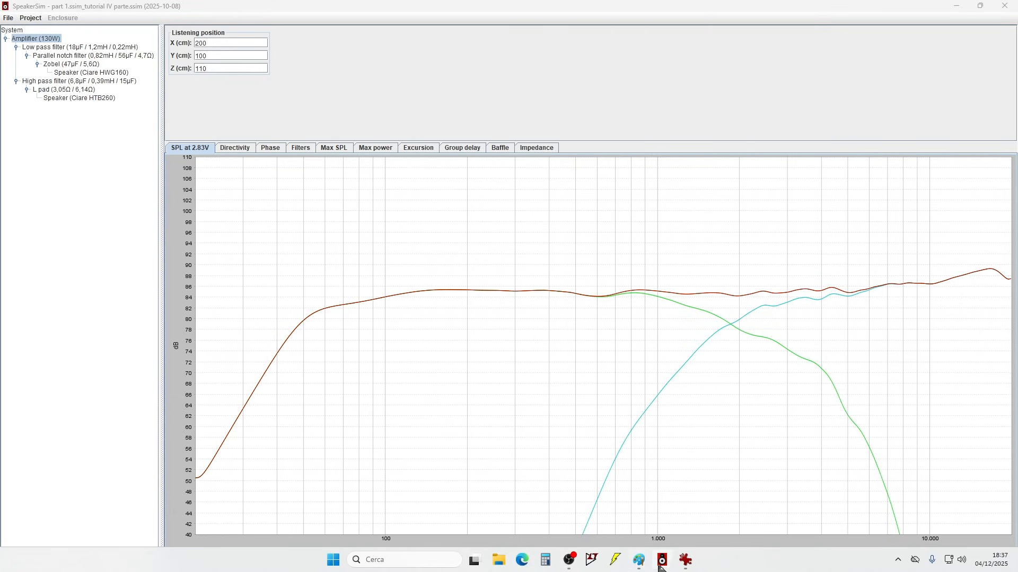
# - Switch to IrfanView and examine the sloped-baffle HW 204 / HT 264 reflex system sheet in Esempio 2.jpg
pyautogui.moveTo(685, 560)
pyautogui.click(587, 511)
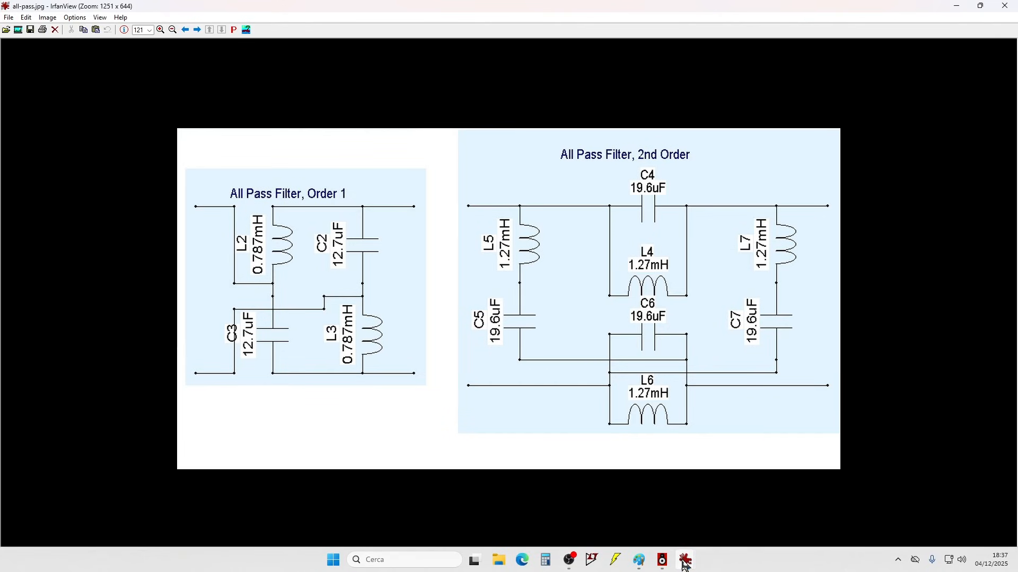
pyautogui.moveTo(686, 561)
pyautogui.click(694, 516)
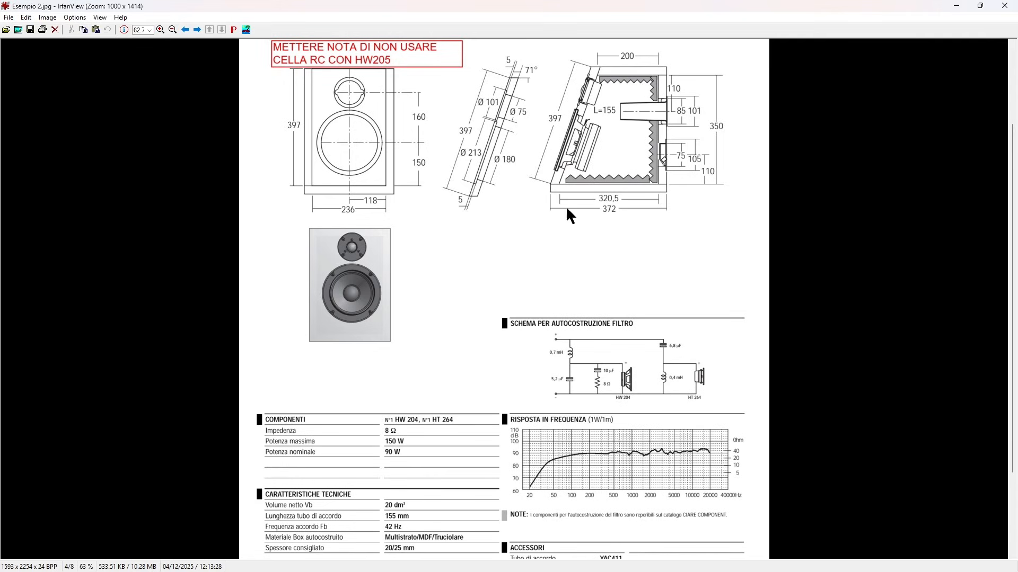
pyautogui.scroll(3, 450, 170)
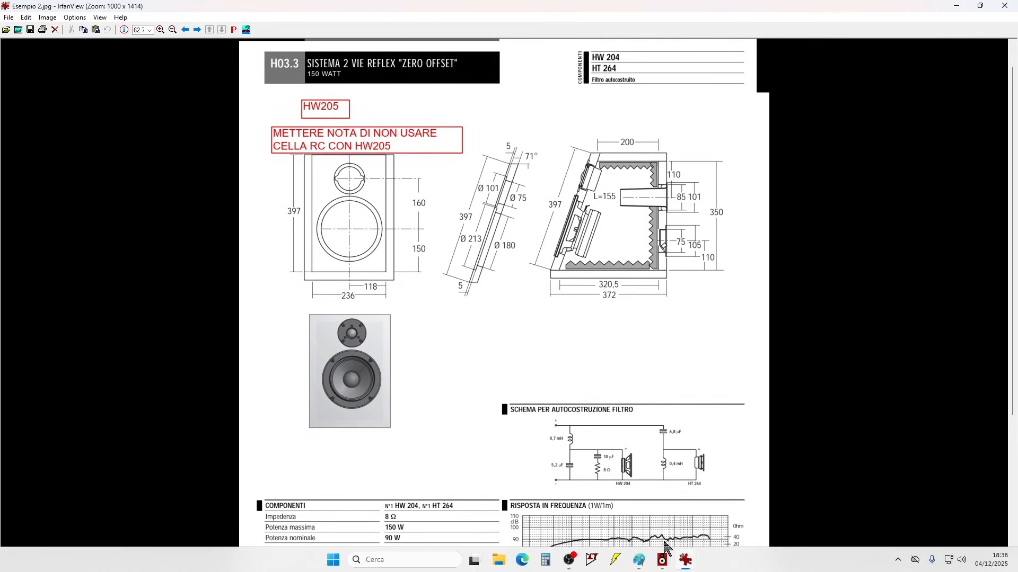
# - Compare Esempio 2.jpg with the HW 163 / HT 264 system sheet in Esempio.jpg, and switch back to SpeakerSim
pyautogui.moveTo(683, 569)
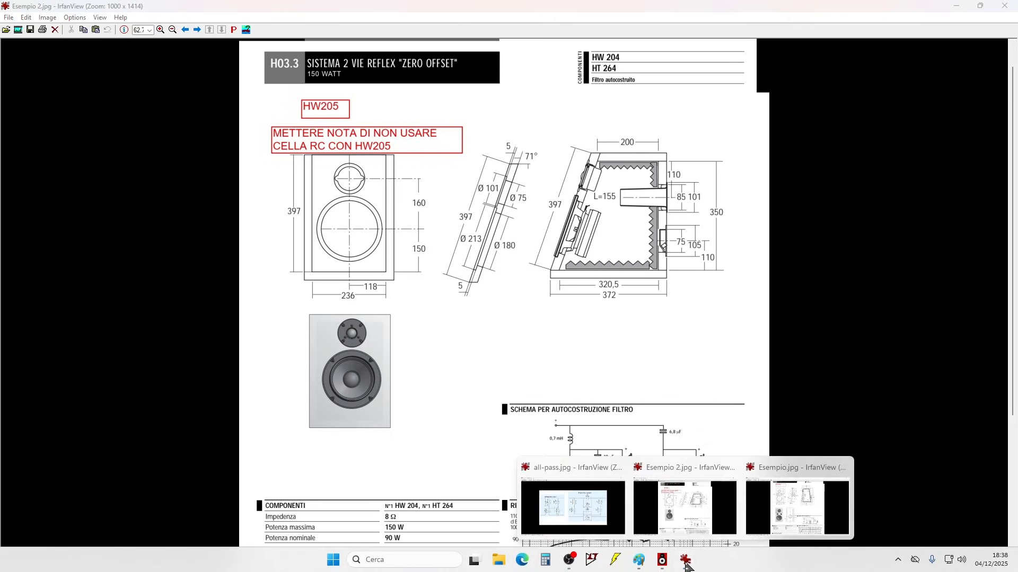
pyautogui.click(780, 530)
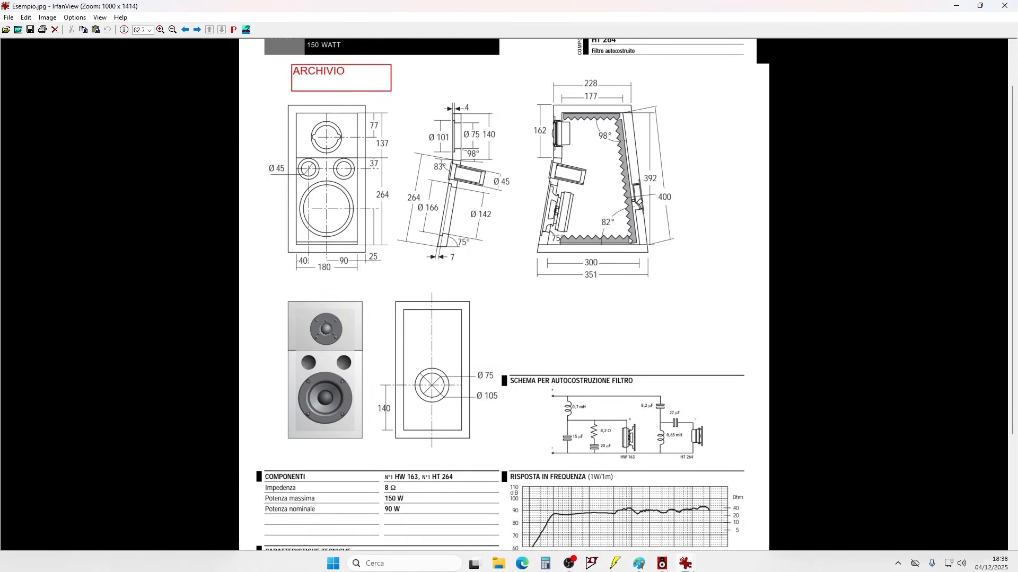
pyautogui.click(686, 520)
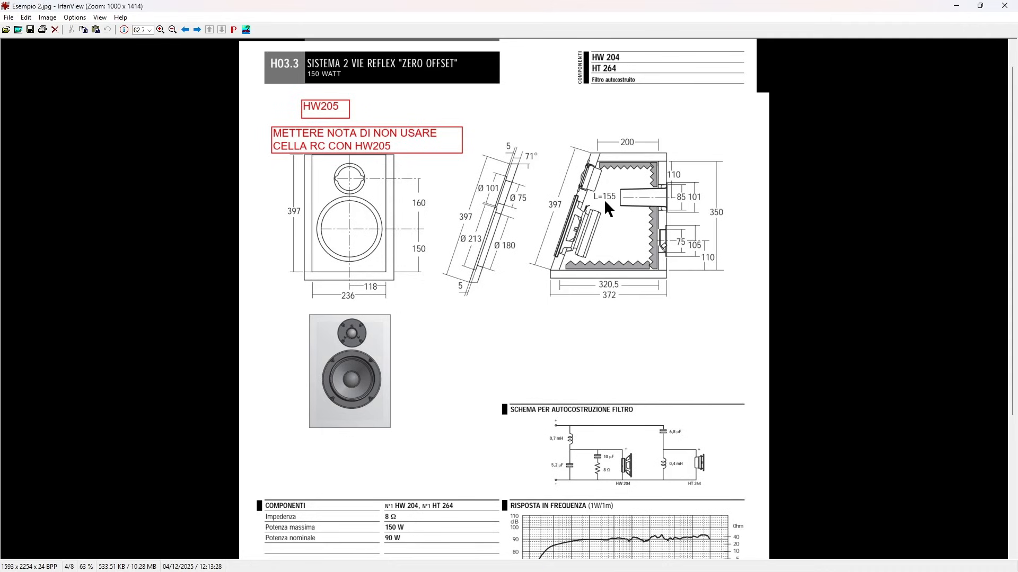
pyautogui.moveTo(699, 565)
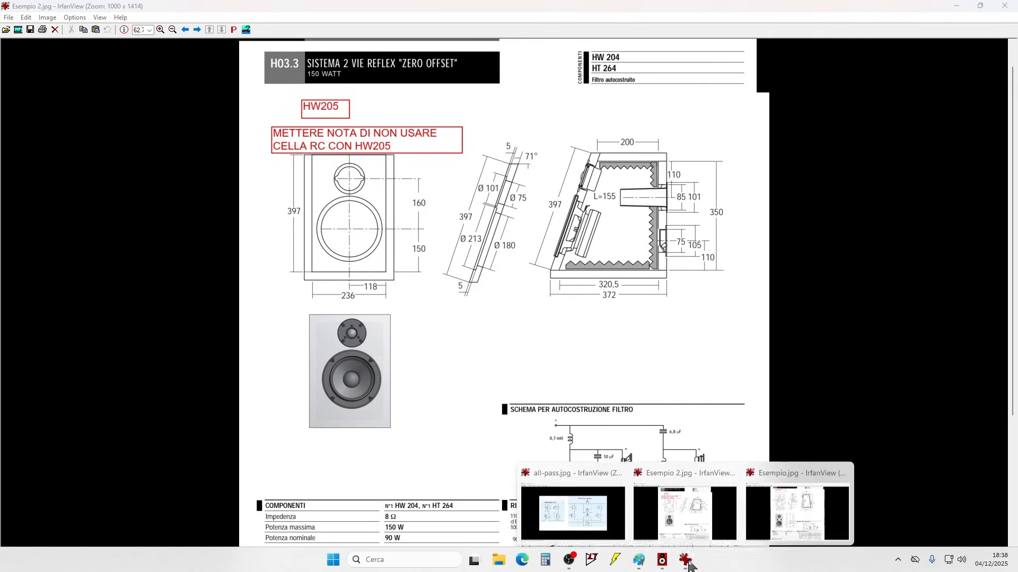
pyautogui.click(802, 512)
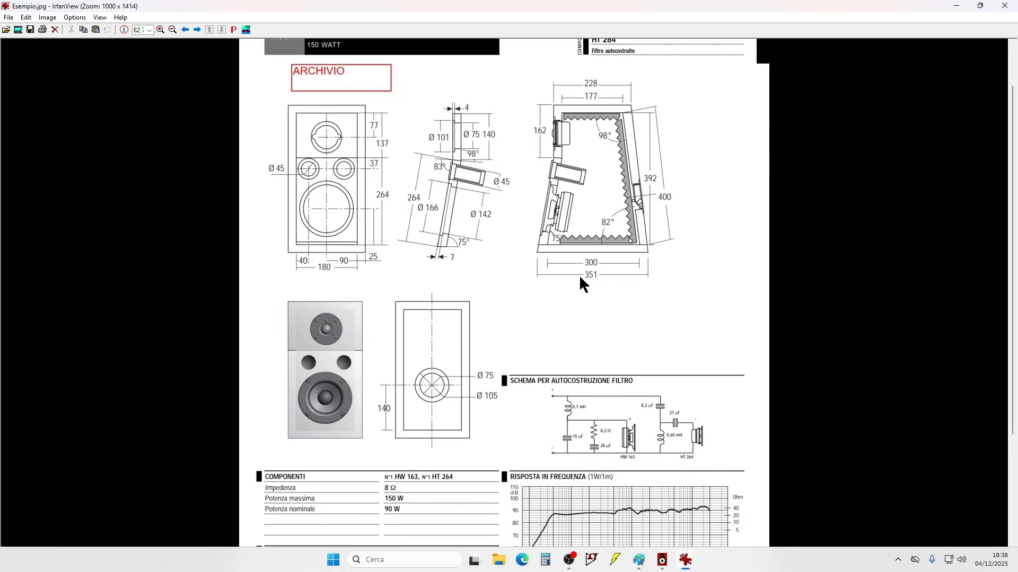
pyautogui.scroll(1, 553, 145)
pyautogui.scroll(1, 553, 146)
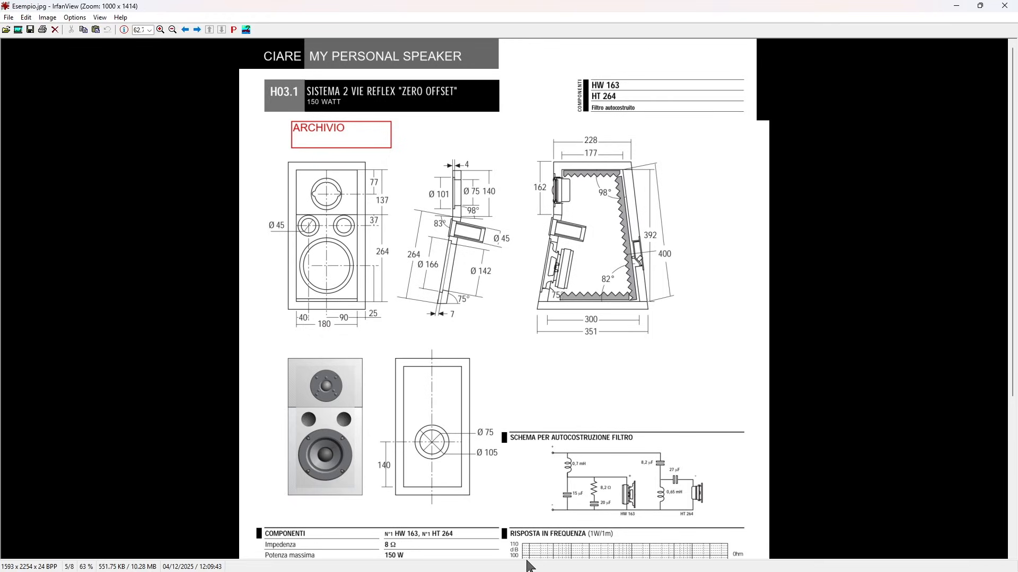
pyautogui.moveTo(532, 571)
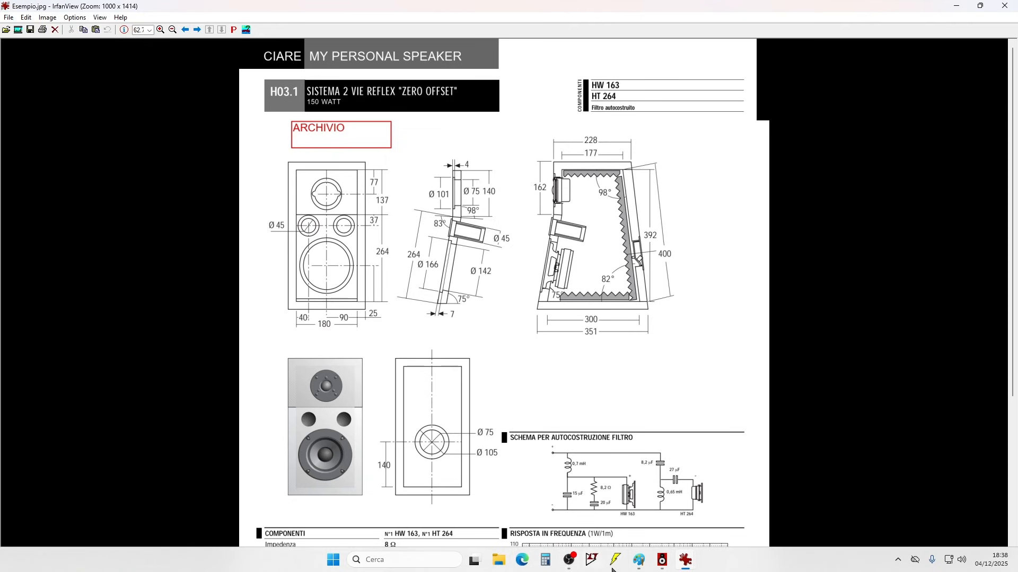
pyautogui.click(662, 560)
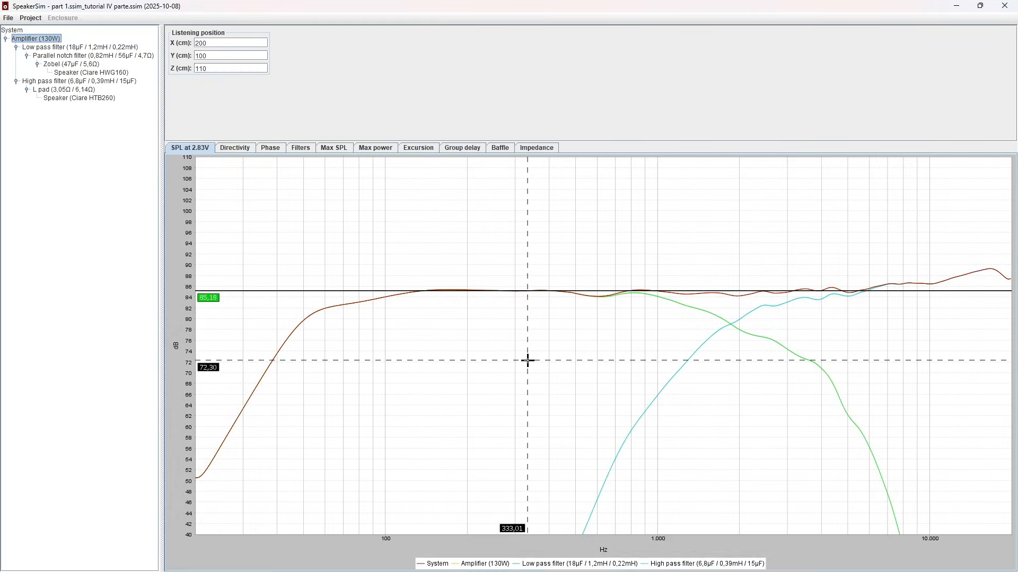